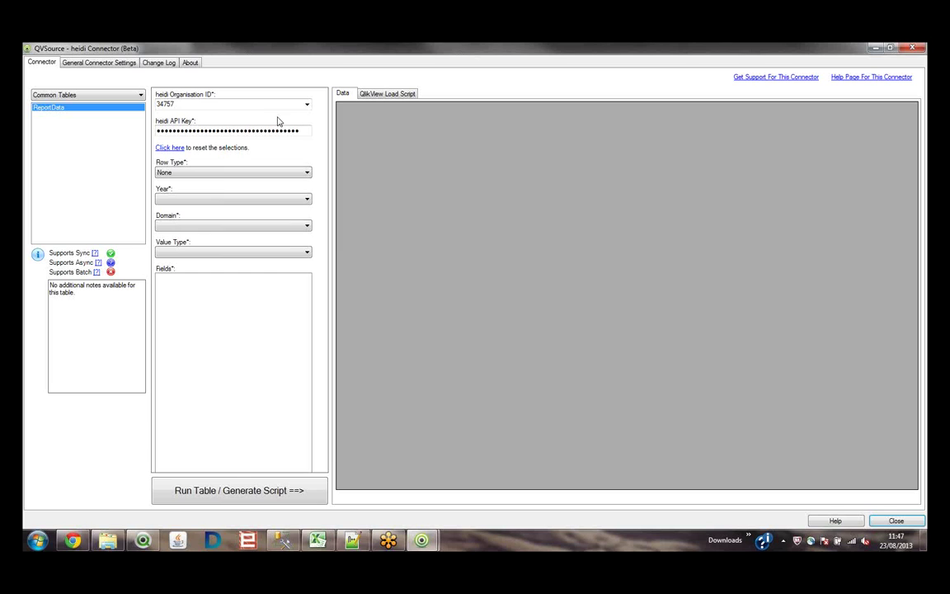
View the HESA staff diversity report on the heidi website in Chrome and return to the QVSource heidi connector.
click(74, 540)
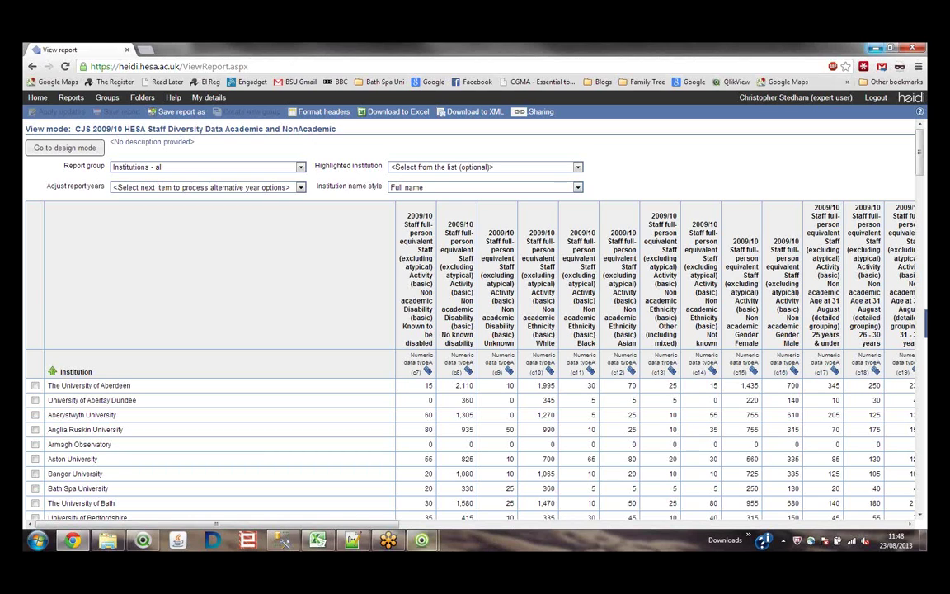
mouse_move(421, 540)
click(475, 497)
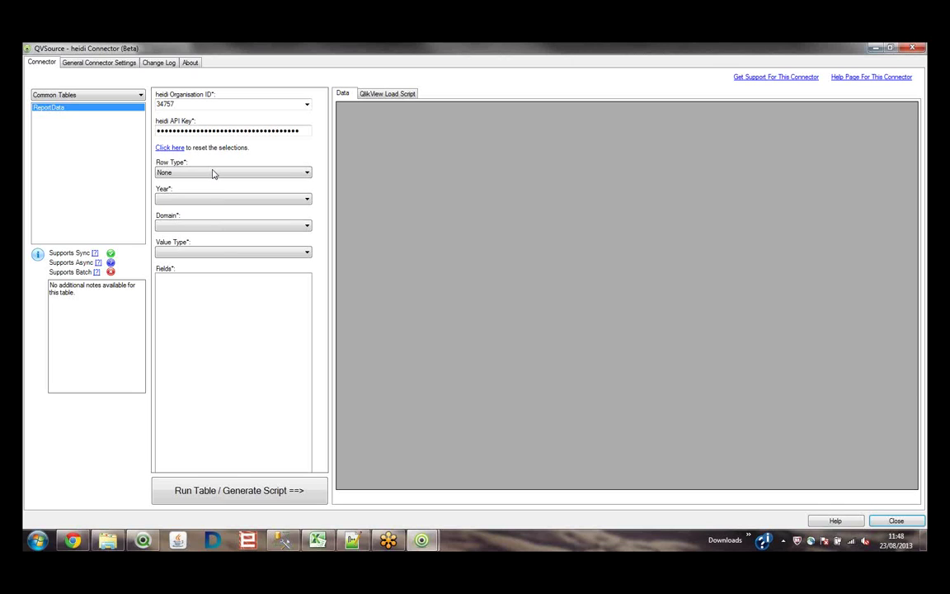
Set the ReportData table's row type to Institution and its year to 2011/12.
click(305, 174)
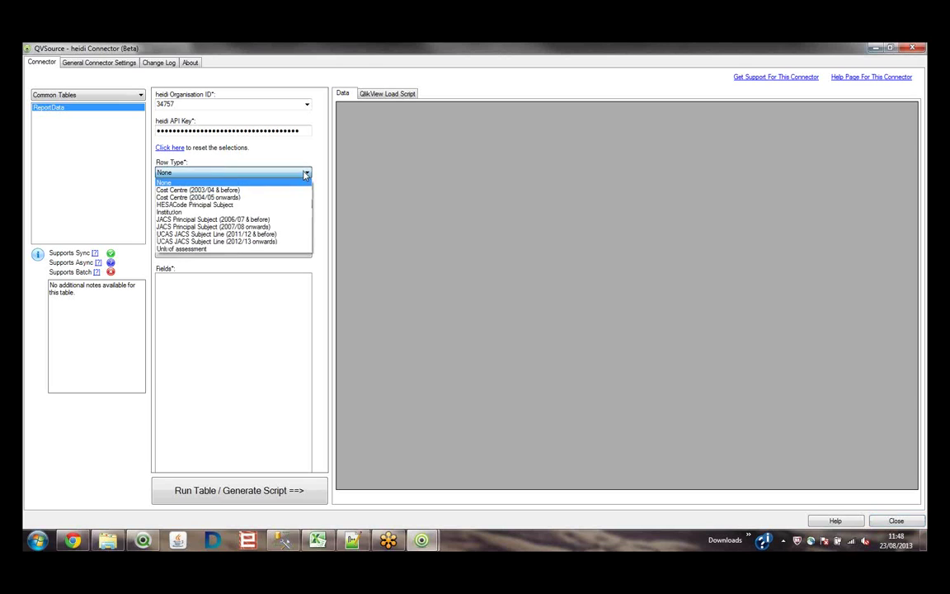
click(242, 213)
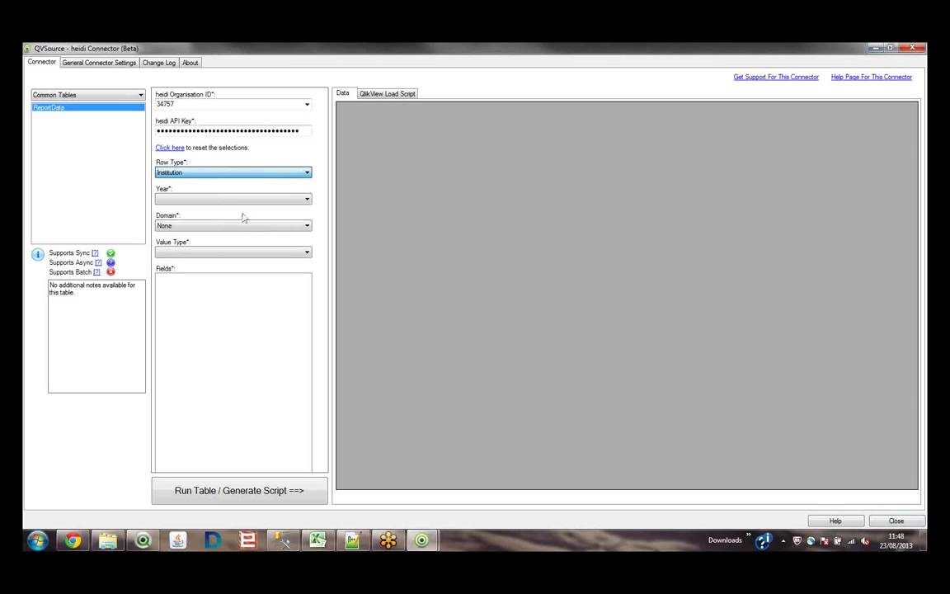
click(305, 202)
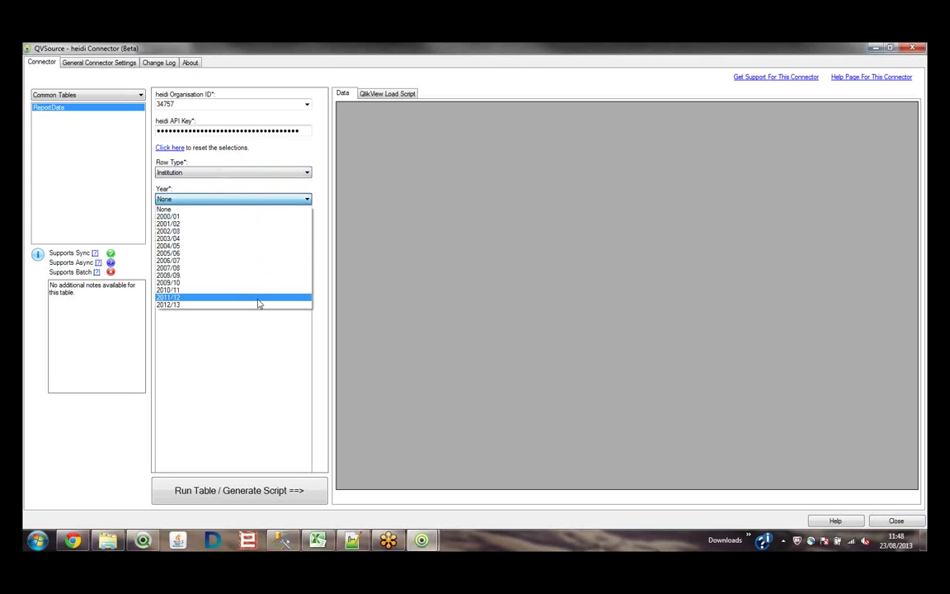
click(258, 297)
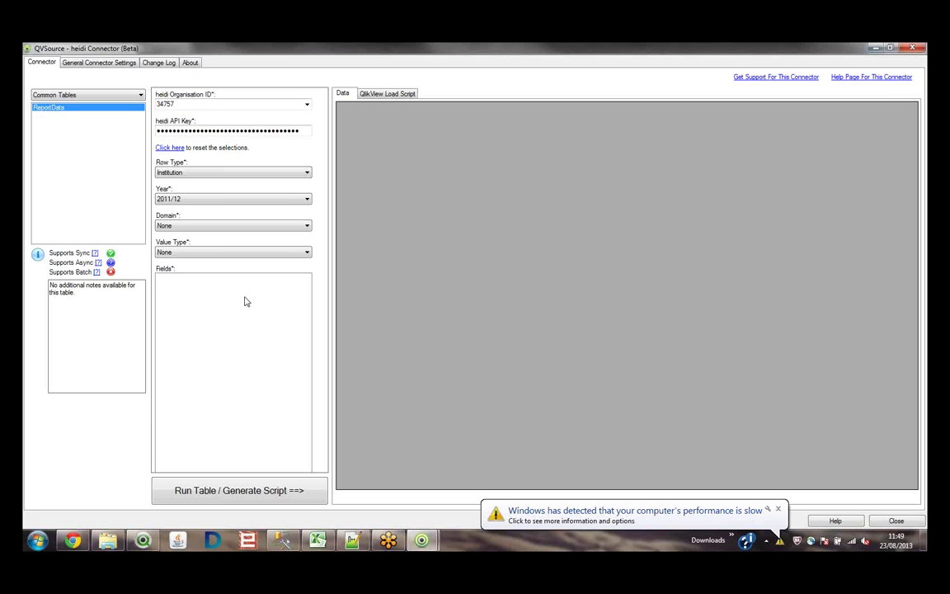
Set the domain to HESA staff and the value type to Staff full-person equivalent Staff (excluding atypical).
click(249, 227)
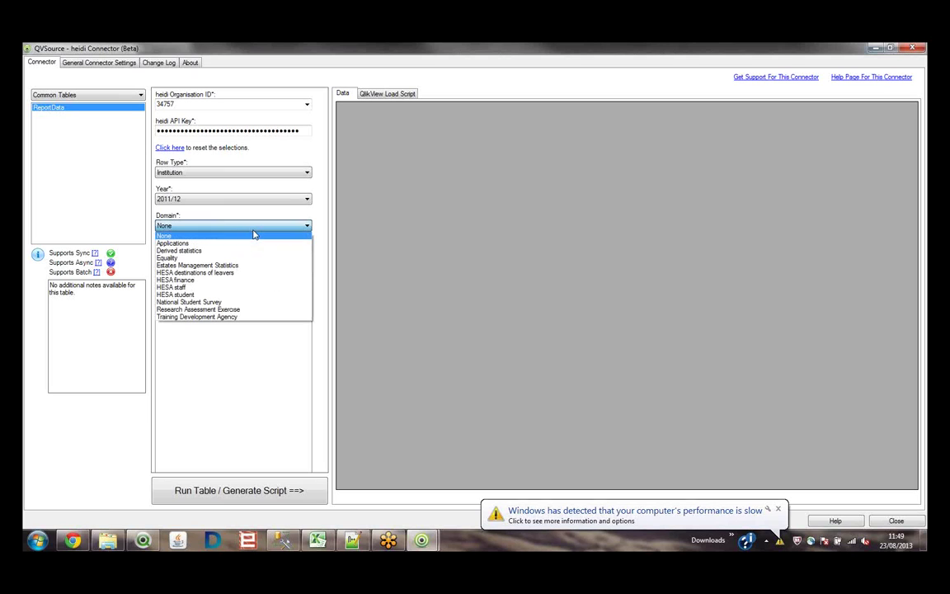
click(226, 287)
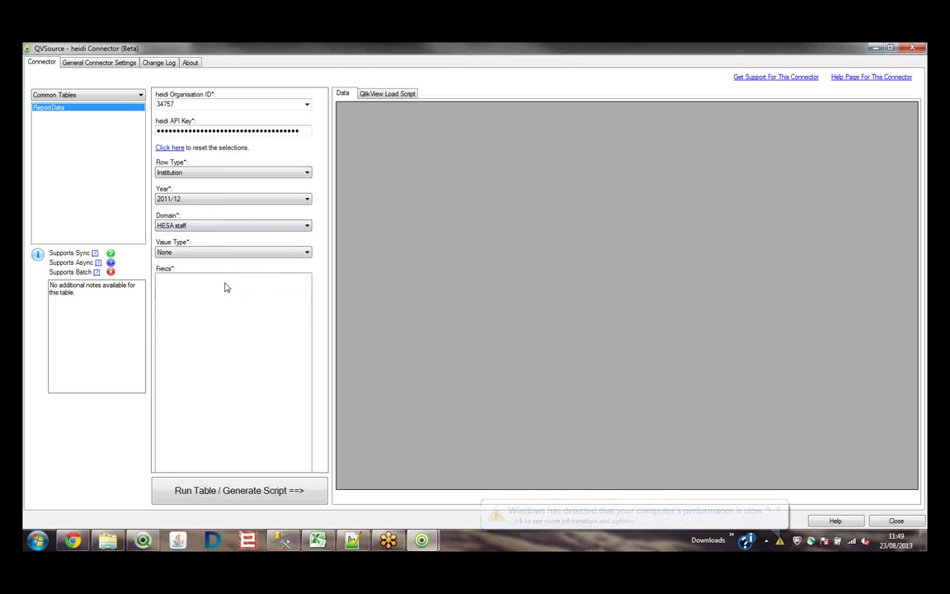
click(306, 252)
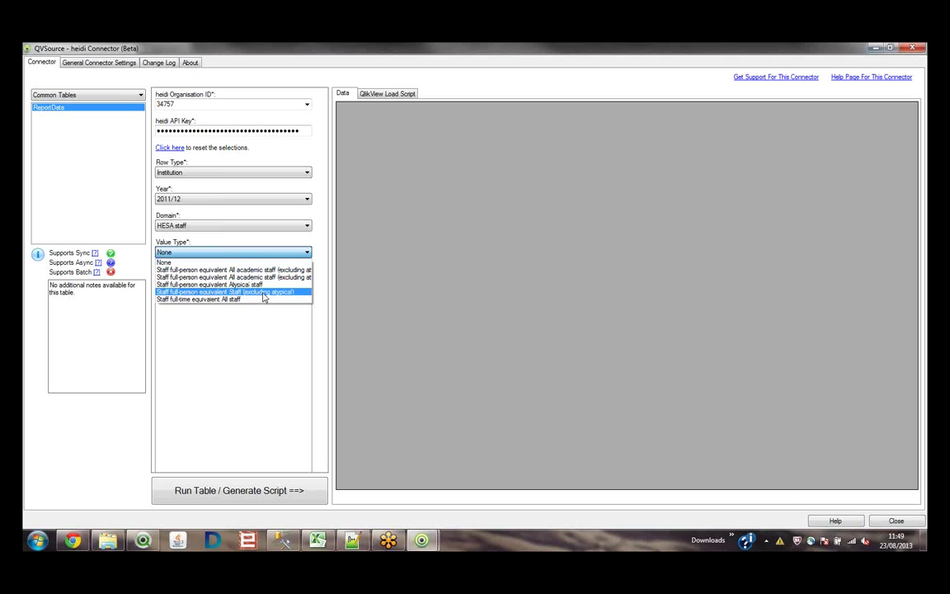
click(263, 293)
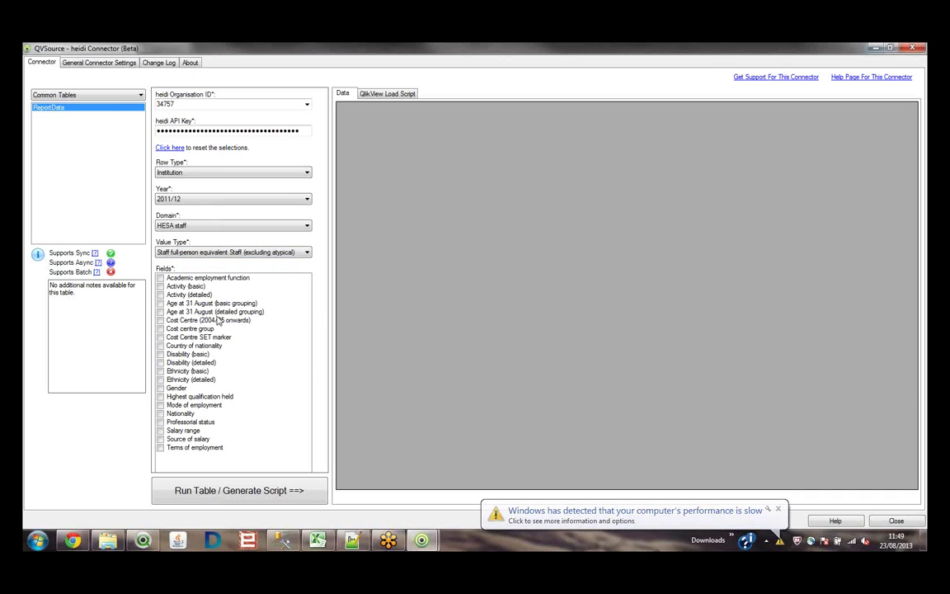
Include the fields Activity (basic), Age at 31 August (basic grouping) and Gender, and run the table to check its columns.
click(161, 286)
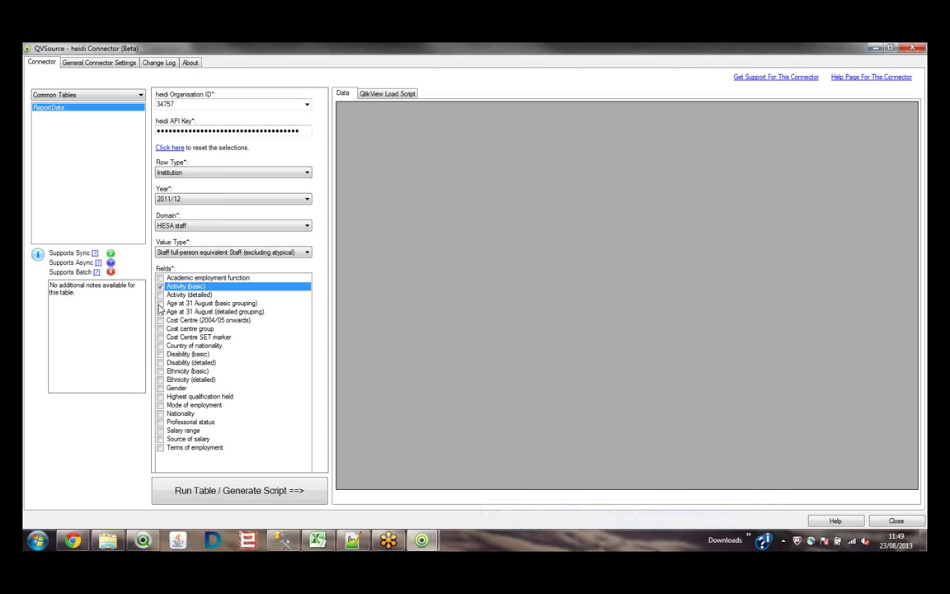
click(160, 303)
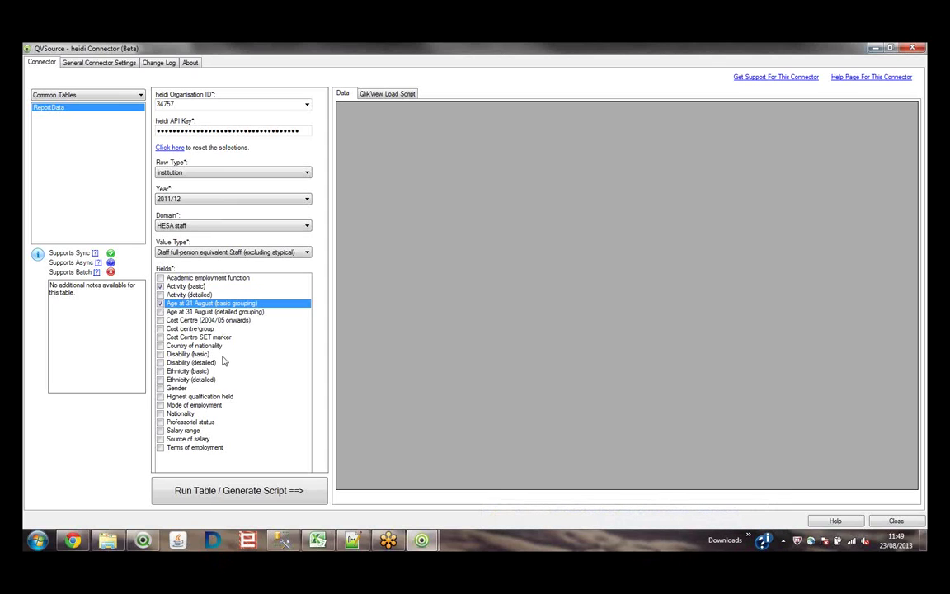
click(168, 388)
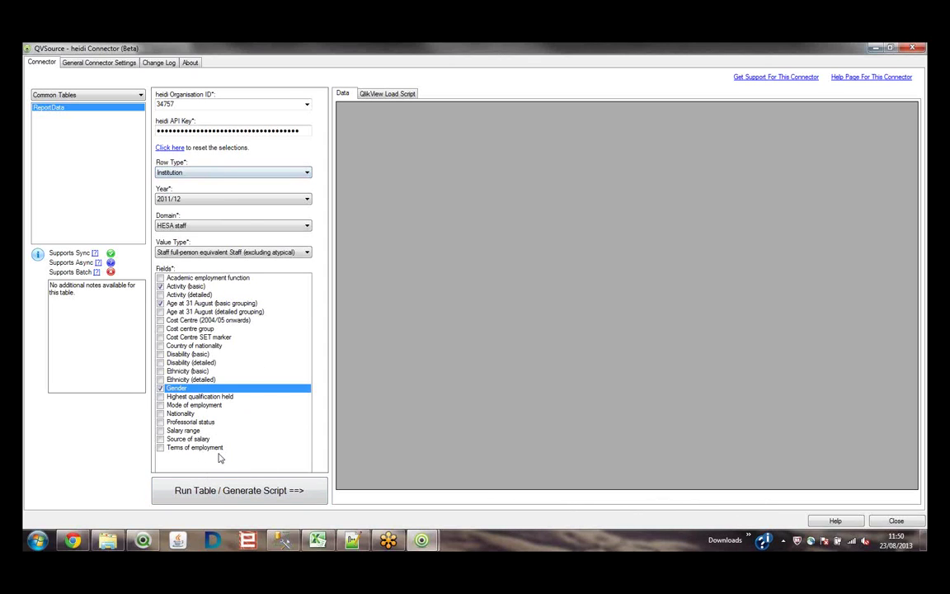
click(247, 488)
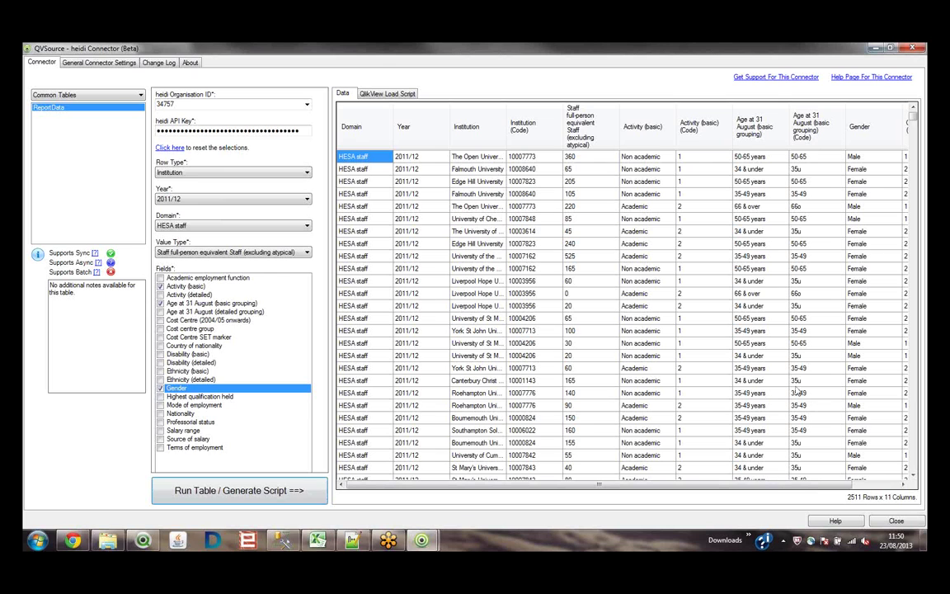
drag(711, 485, 750, 449)
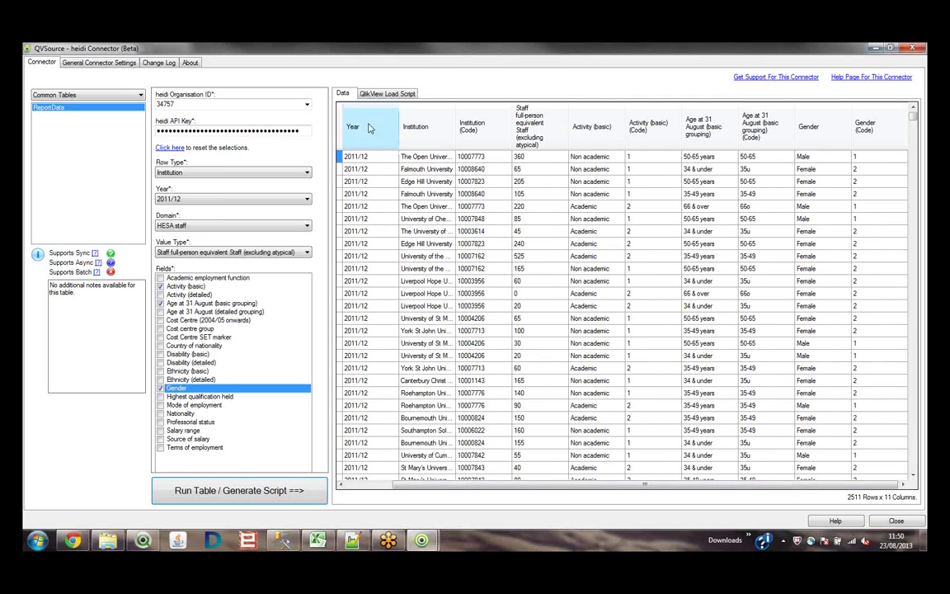
Clear the ReportData column prefix from the generated QlikView load script, review its LOAD fields and source URL, and copy the script.
click(388, 95)
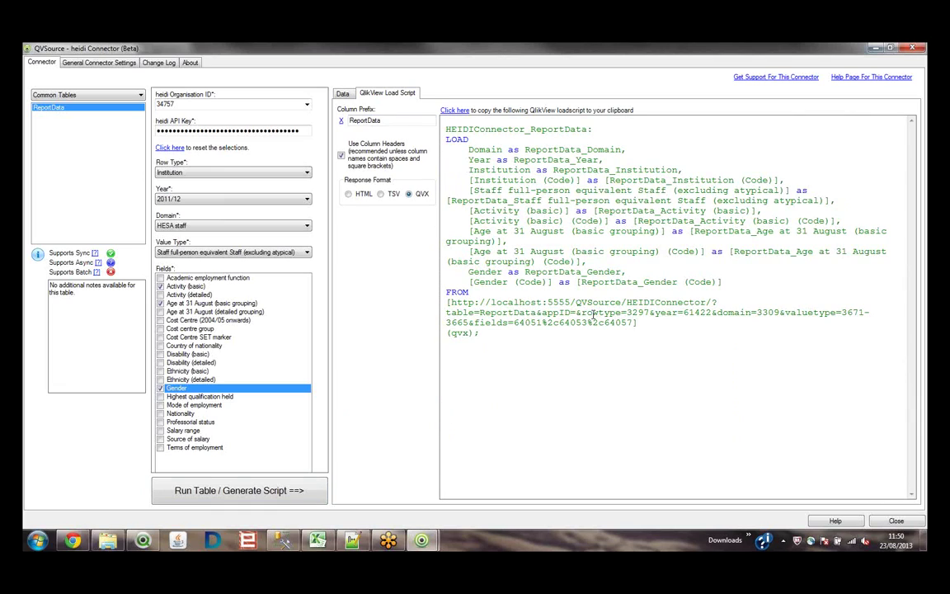
click(341, 121)
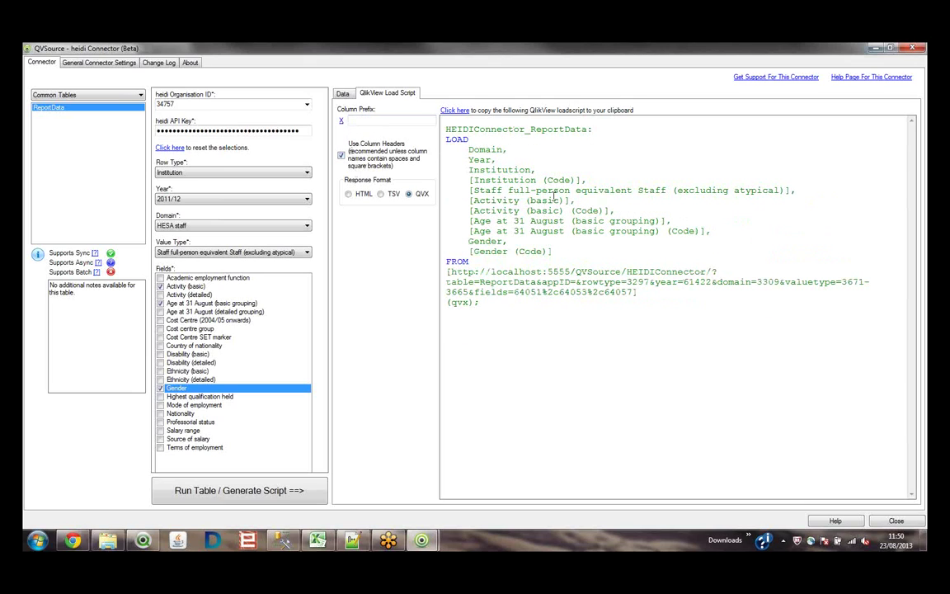
drag(446, 138, 575, 253)
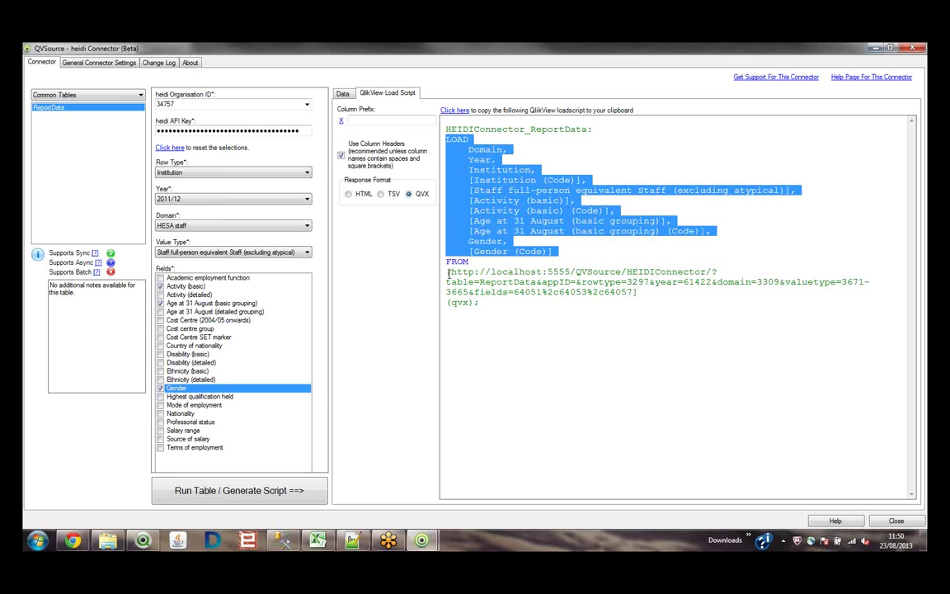
drag(446, 271, 475, 306)
click(476, 306)
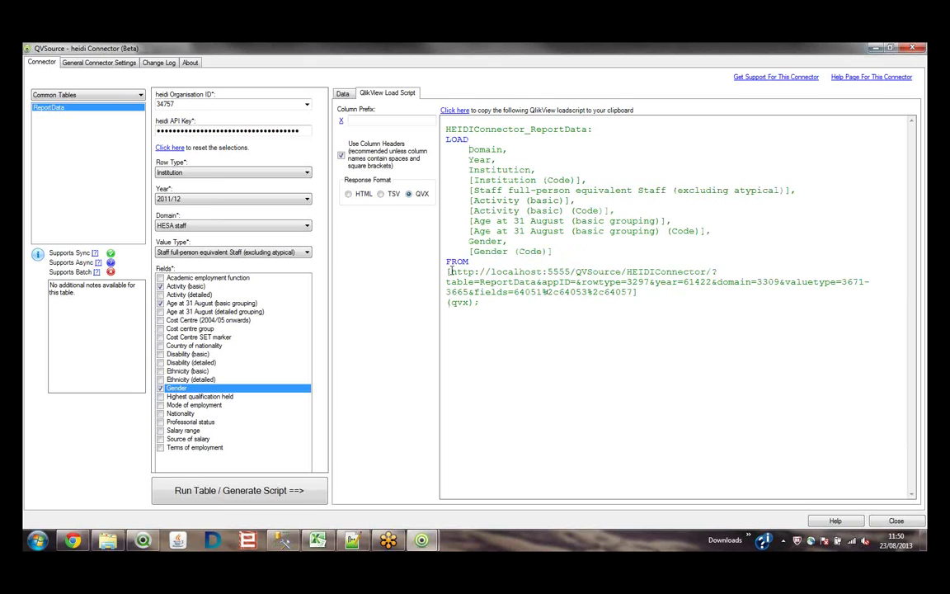
drag(453, 273, 575, 273)
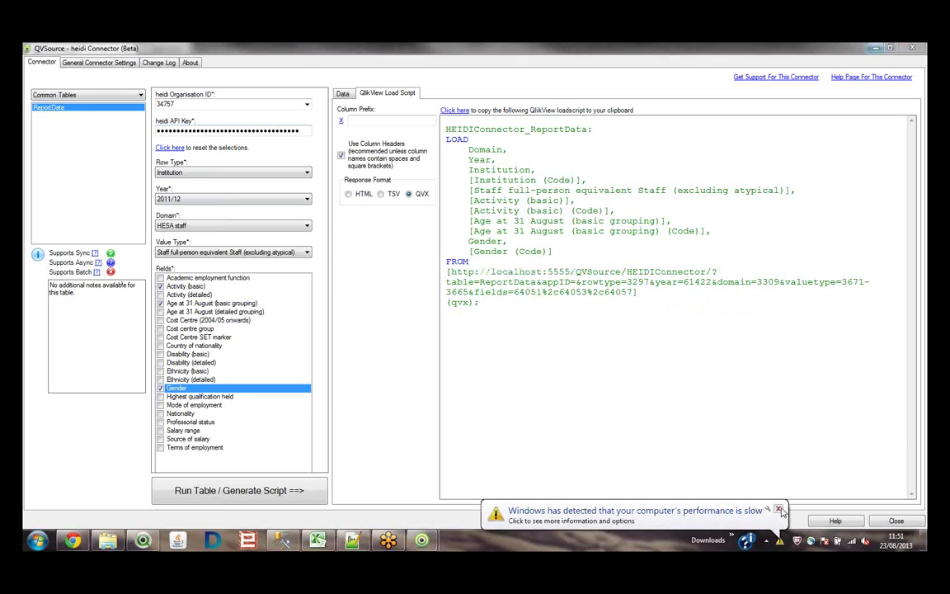
click(775, 511)
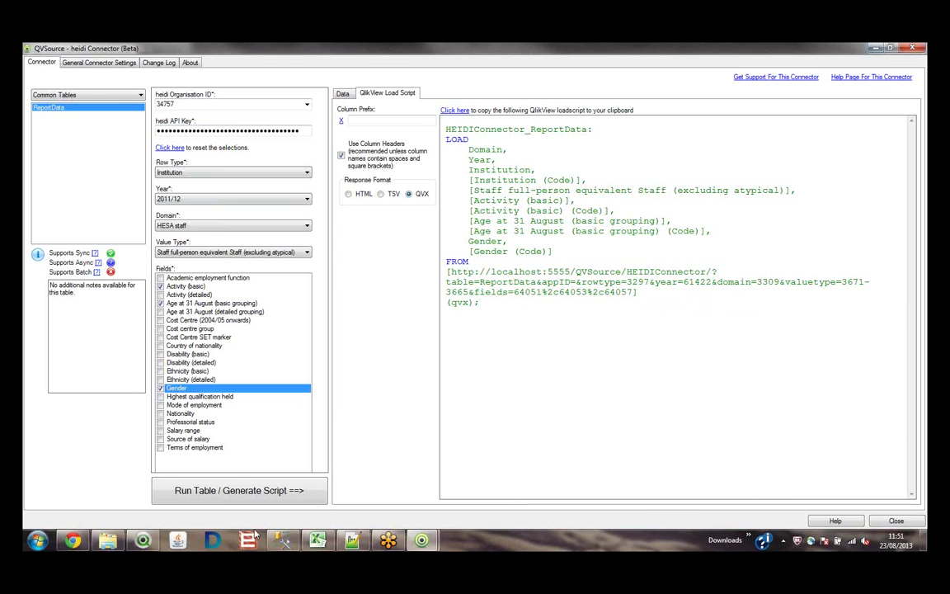
Switch to QlikView, paste the connector's load script below the SET statements in Demo 2.qvw's script, and reload the data.
click(143, 540)
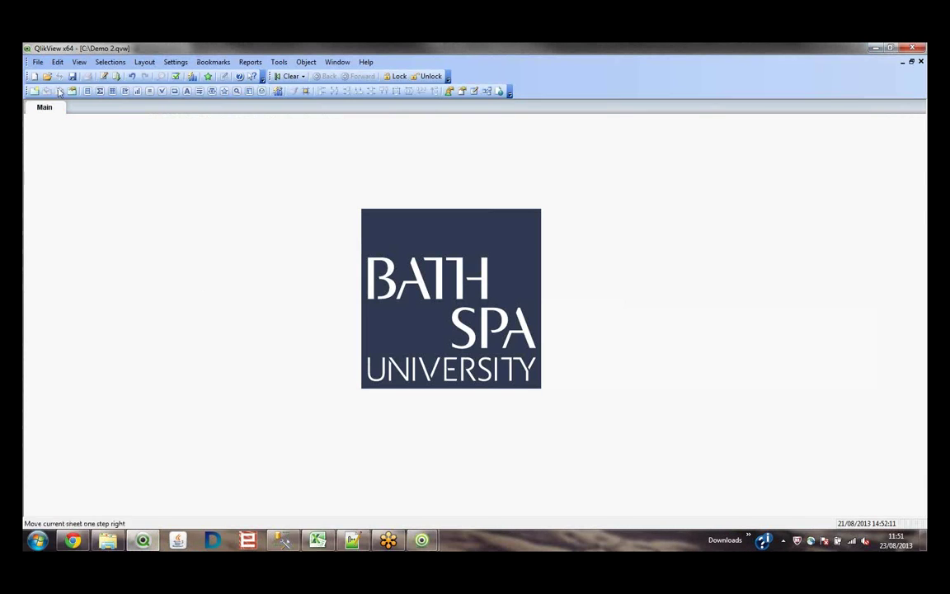
click(38, 62)
click(91, 329)
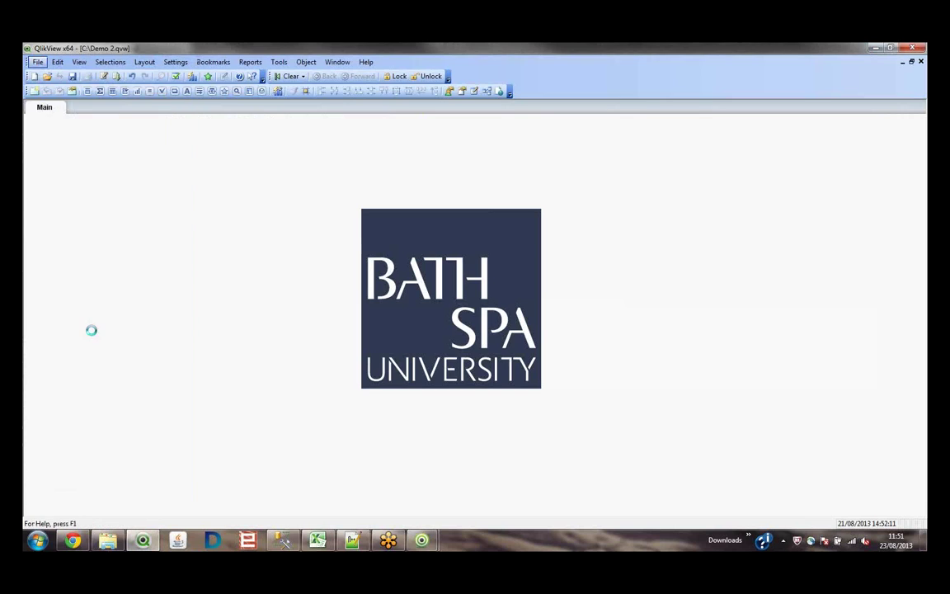
right_click(98, 230)
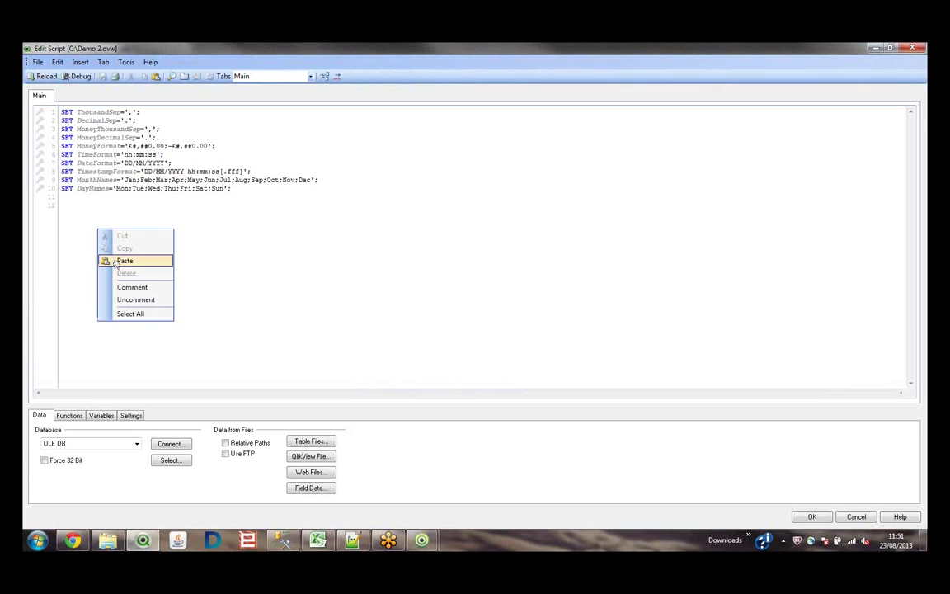
click(125, 259)
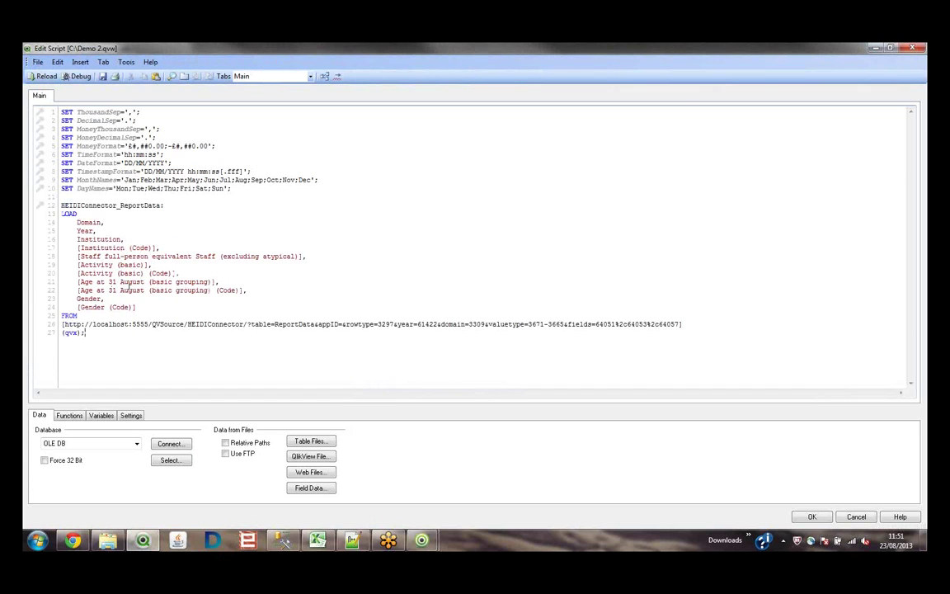
click(41, 76)
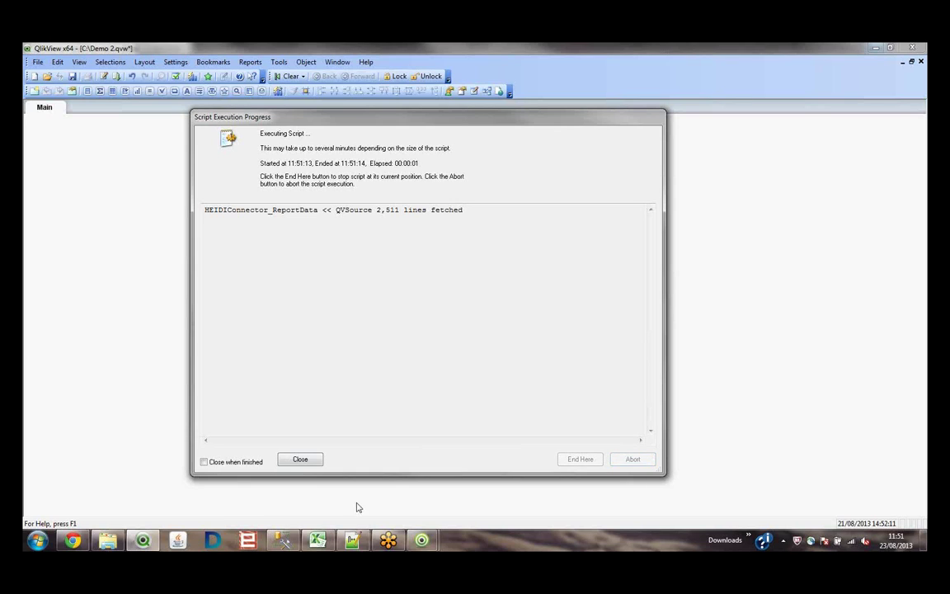
Switch back to QVSource and view the connector's data table to compare it with the QlikView load.
mouse_move(422, 540)
click(451, 492)
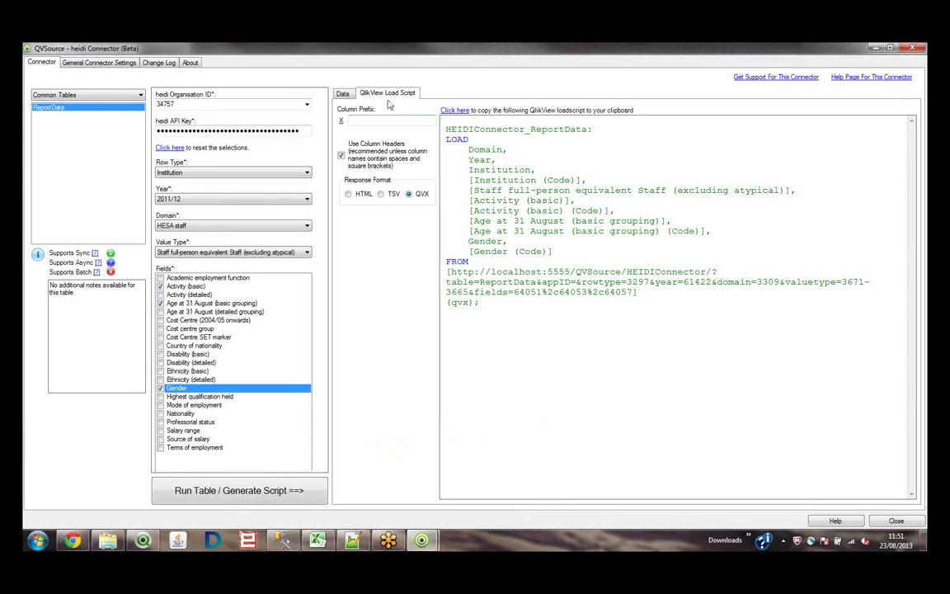
click(342, 93)
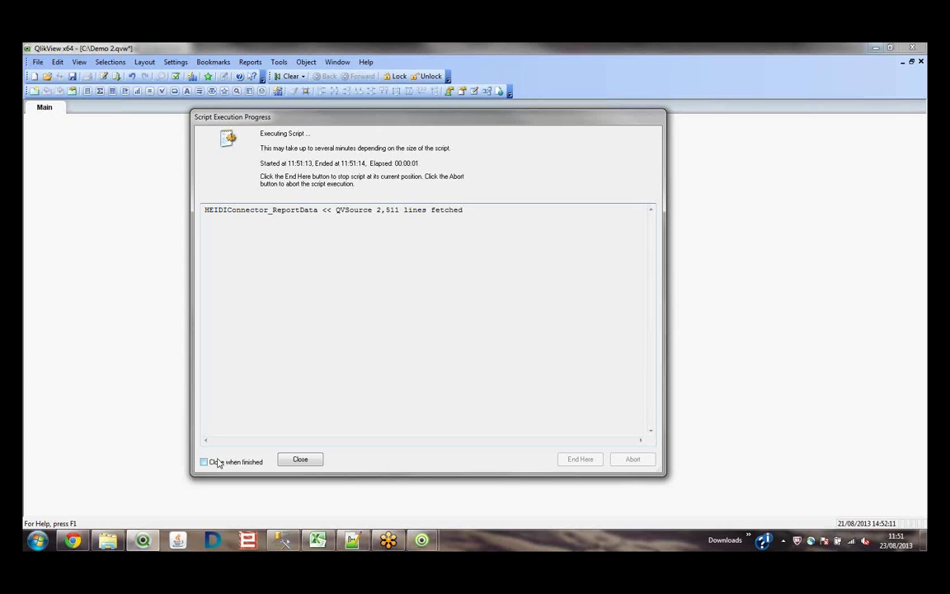
Close the script progress in QlikView and add Activity (basic), Age at 31 August (basic grouping) and Gender as listboxes on the Main sheet.
click(318, 459)
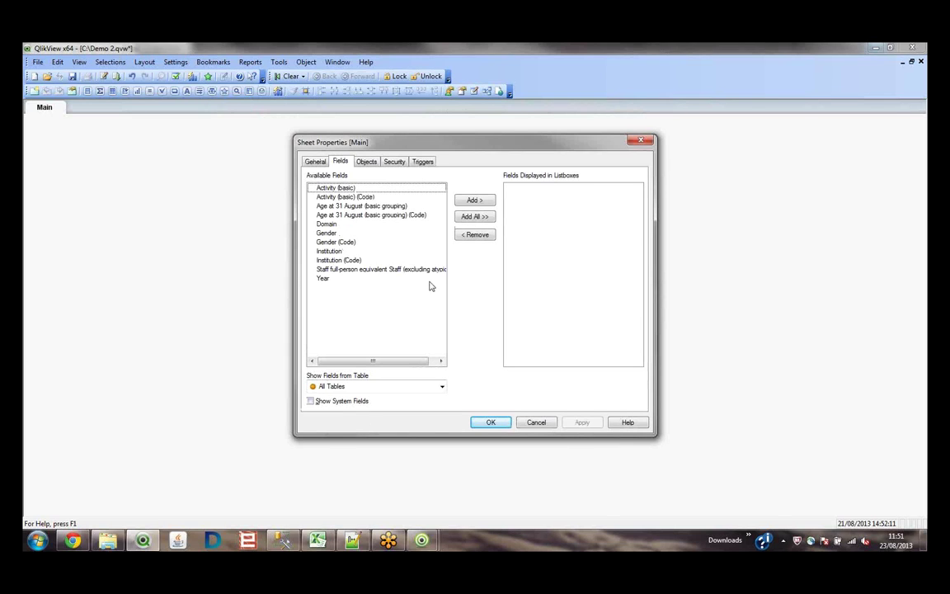
double_click(362, 188)
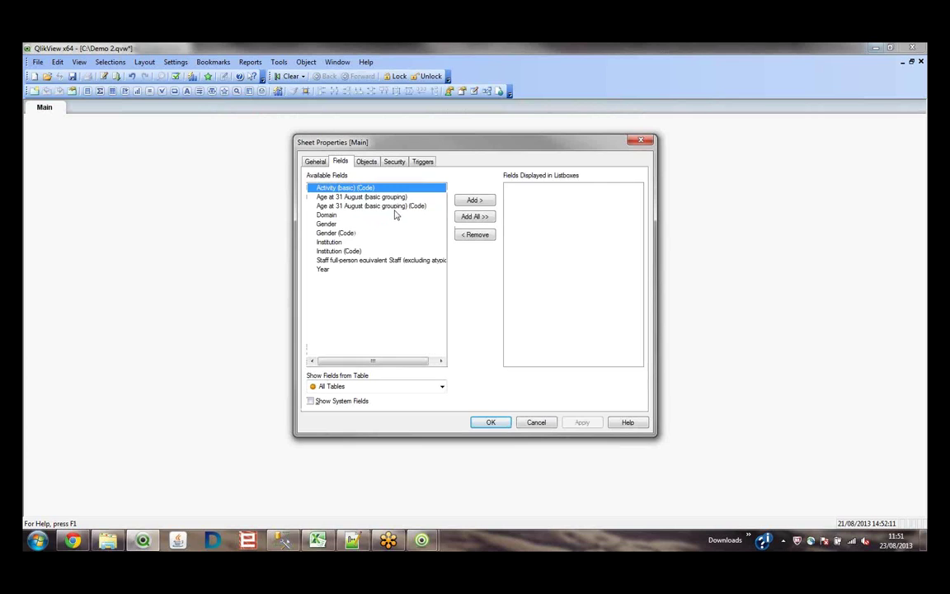
double_click(387, 199)
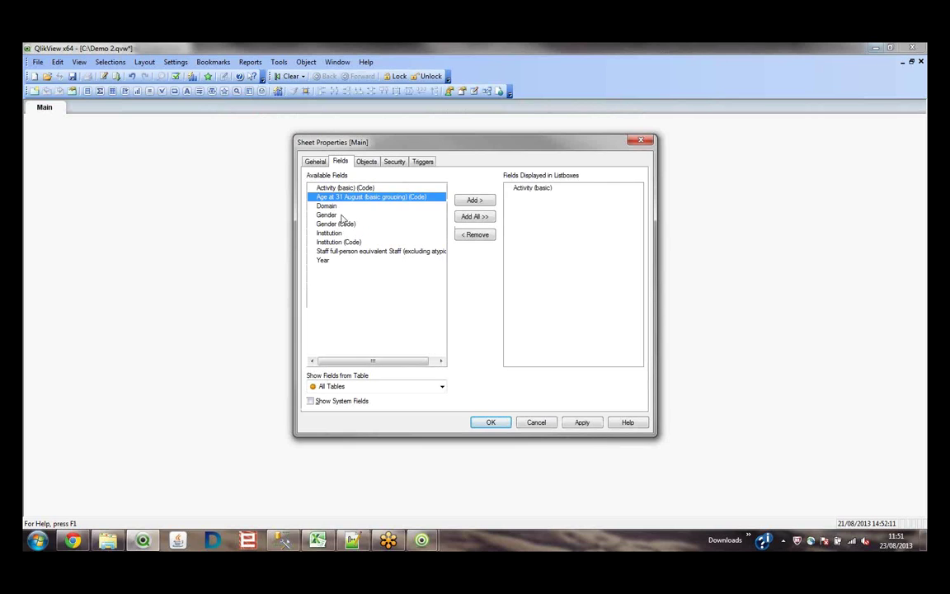
click(340, 215)
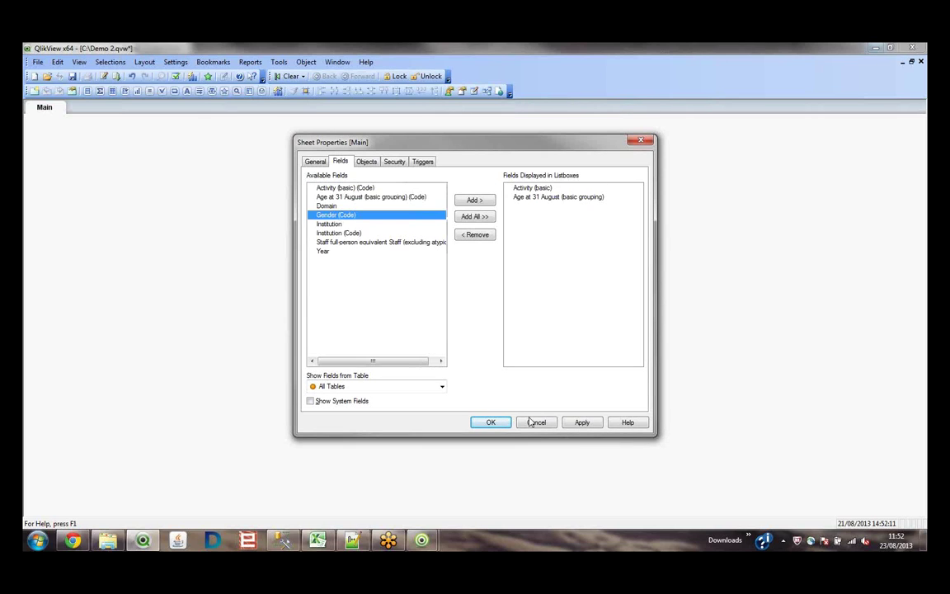
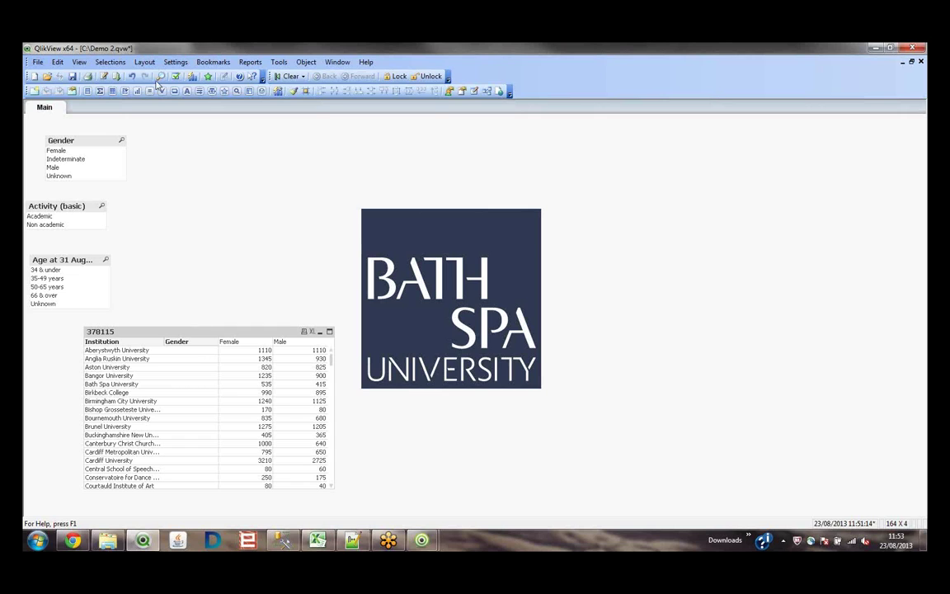
Switch to the open document Diversity Report.qvw to view its staff age and gender charts.
click(338, 62)
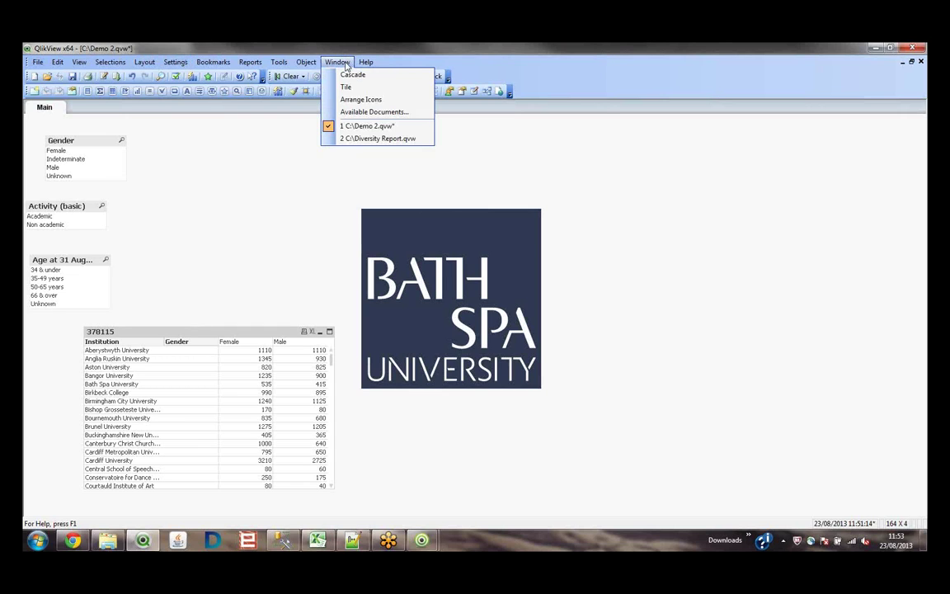
click(366, 138)
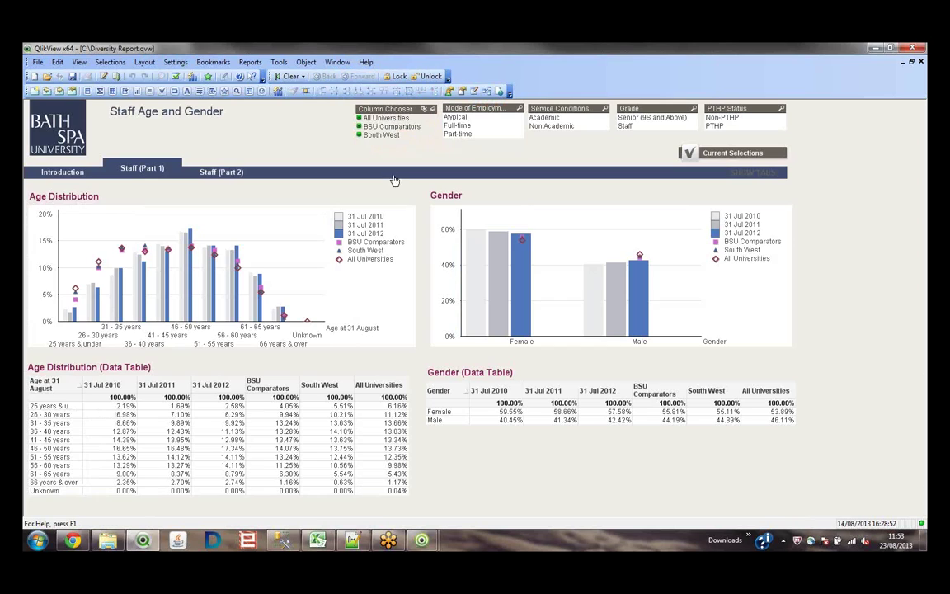
Dismiss the Windows performance notification and switch to the open document Demo 2.qvw.
mouse_move(476, 256)
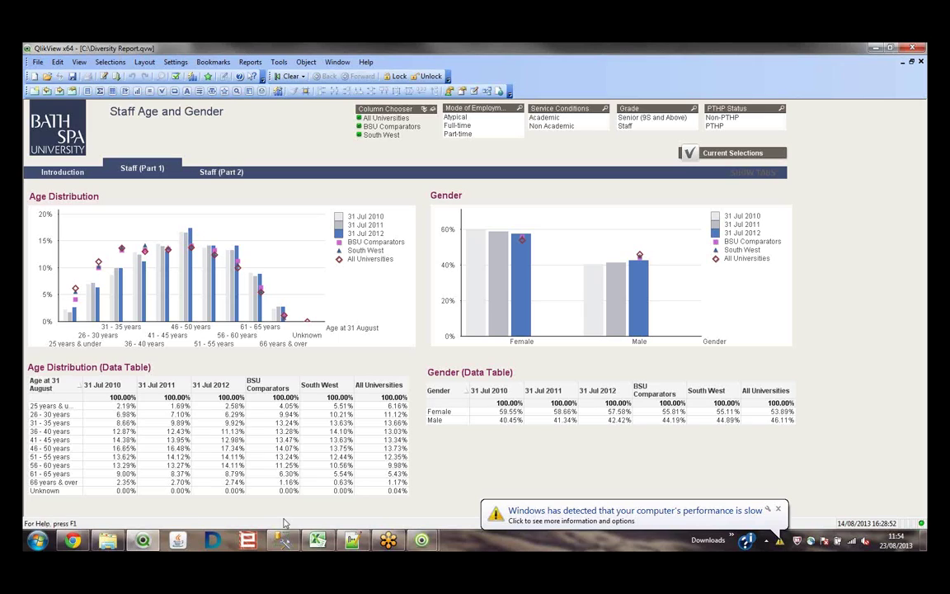
click(779, 509)
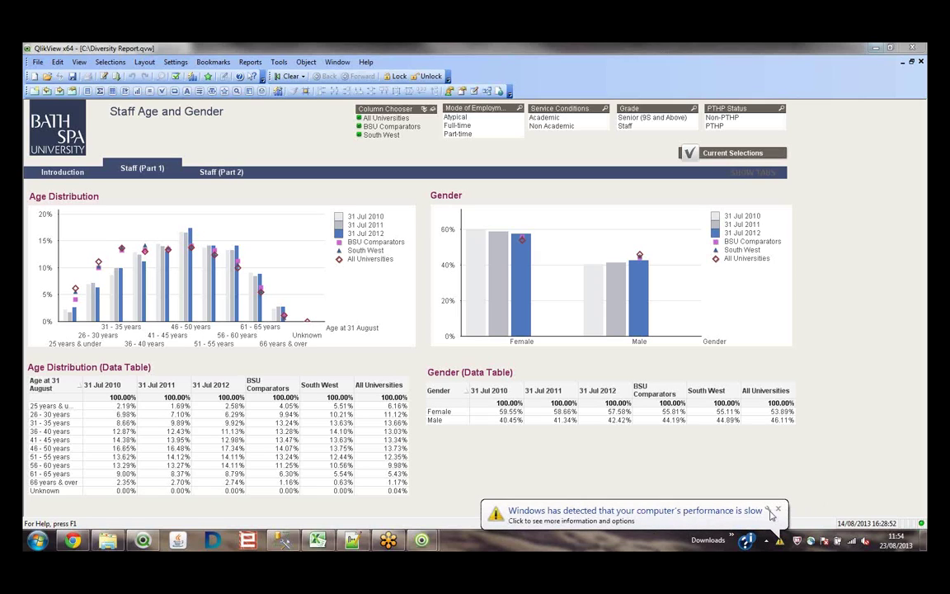
click(782, 510)
click(449, 345)
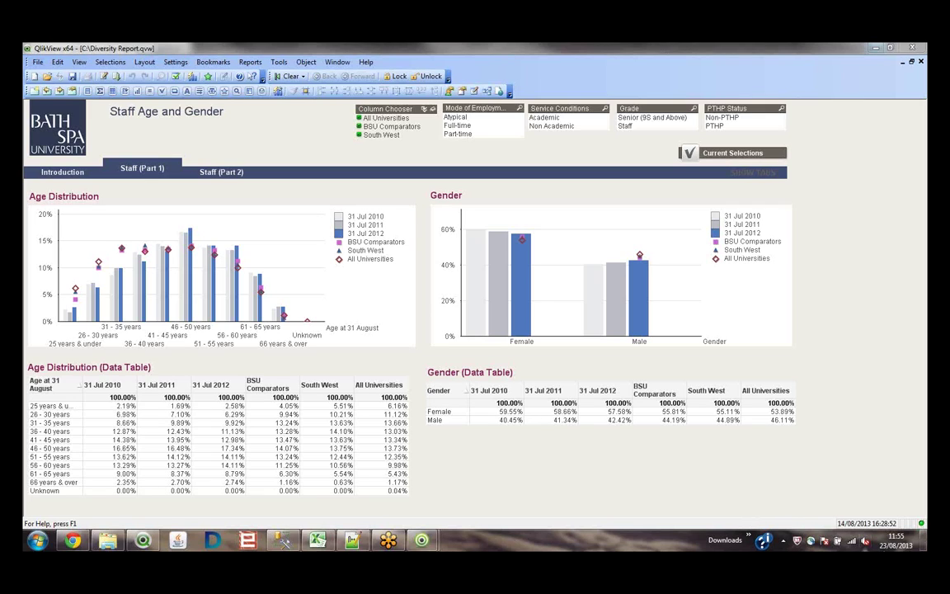
click(337, 61)
click(350, 125)
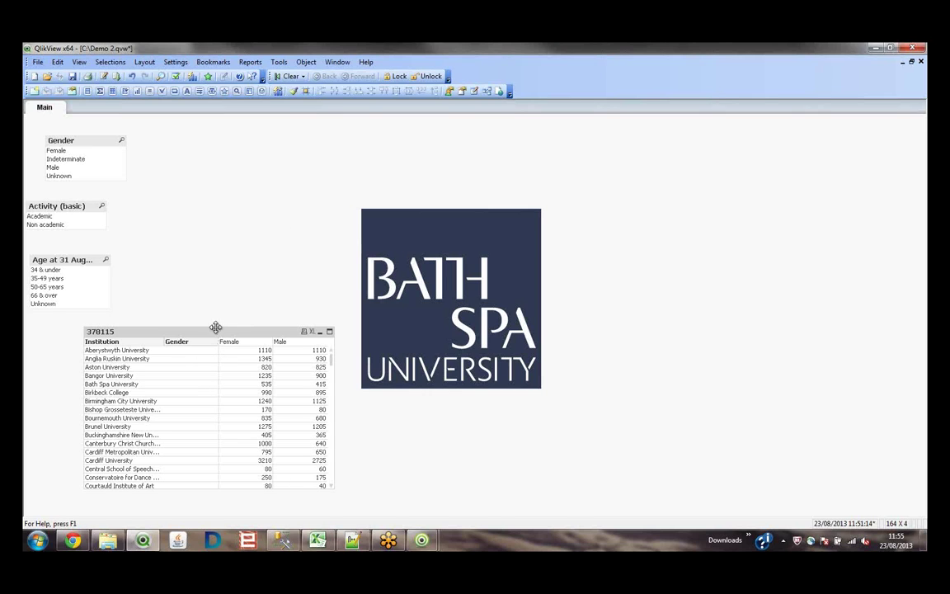
drag(216, 326, 239, 261)
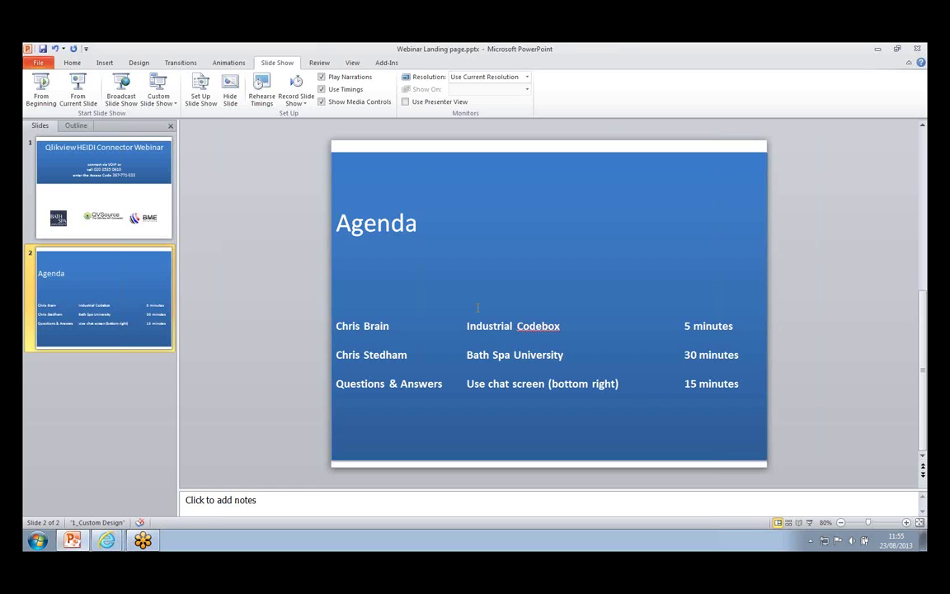
Switch to Webinar Landing page.pptx in PowerPoint and present the Agenda slide as a slide show from the current slide.
click(155, 96)
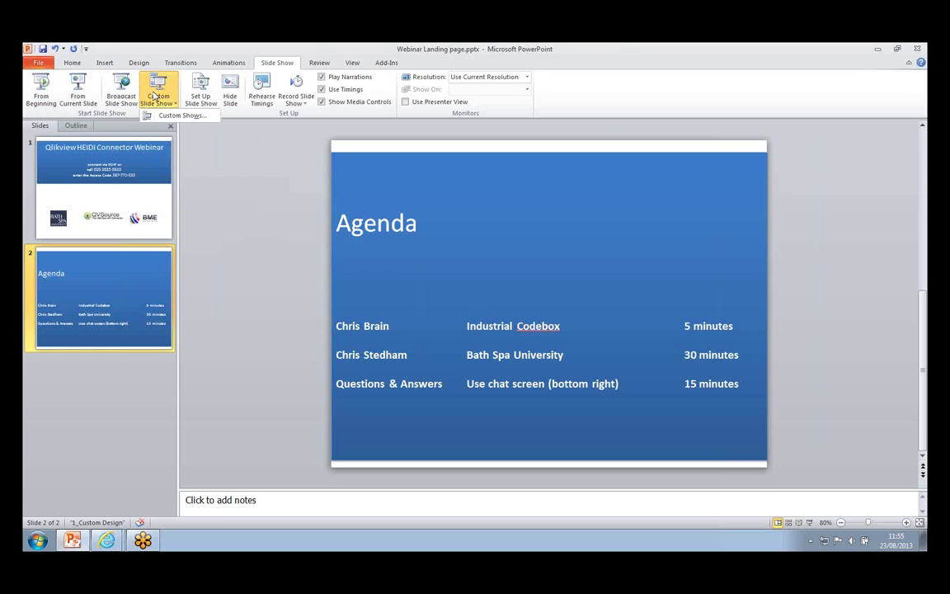
click(78, 89)
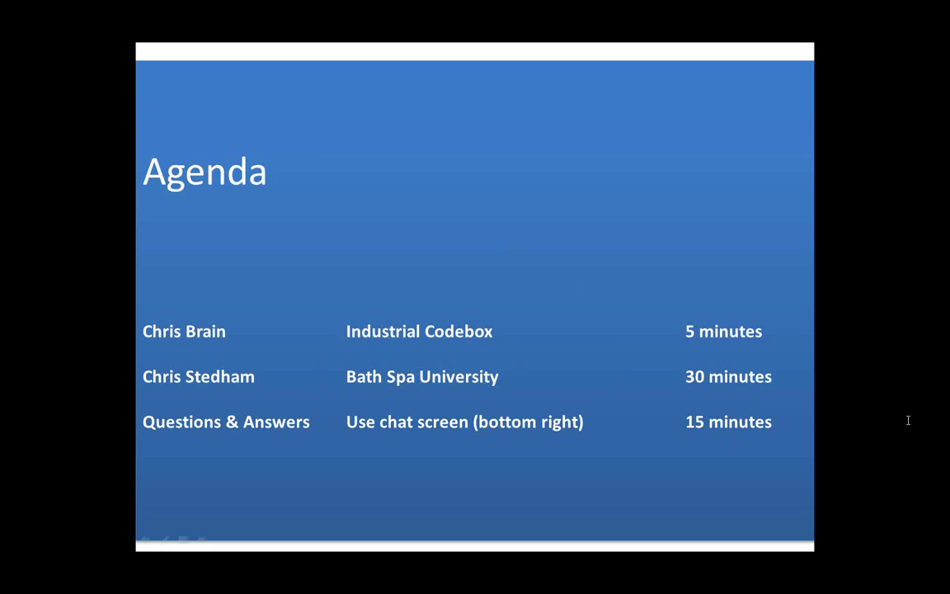
right_click(795, 422)
key(Escape)
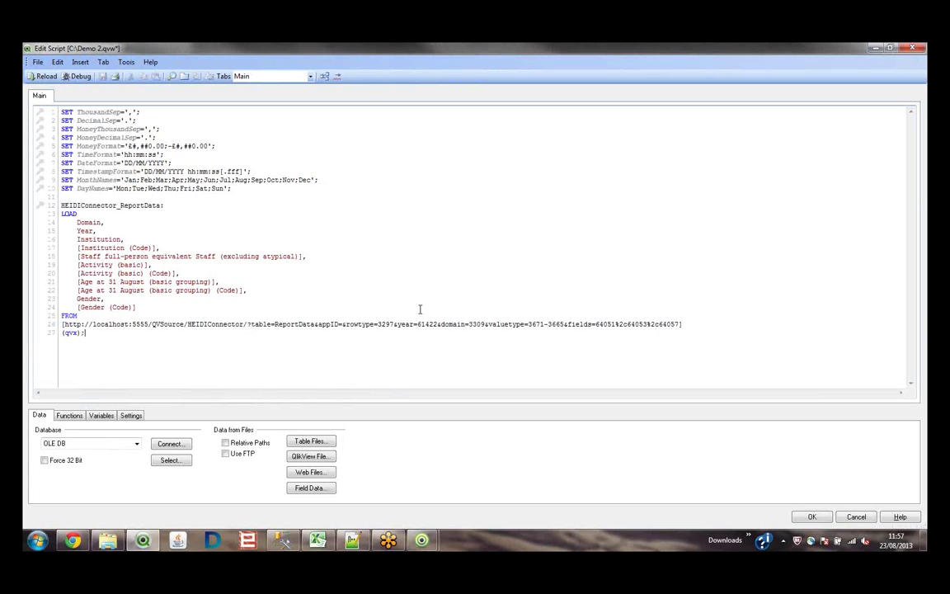
Switch to Demo 2.qvw's load script in QlikView and highlight the year parameter in the connector URL.
drag(271, 324, 62, 324)
click(549, 320)
drag(438, 324, 401, 323)
Switch to the QVSource heidi Connector and set the year to 2010/11, with value type Staff full-person equivalent Staff (excluding atypical).
click(421, 540)
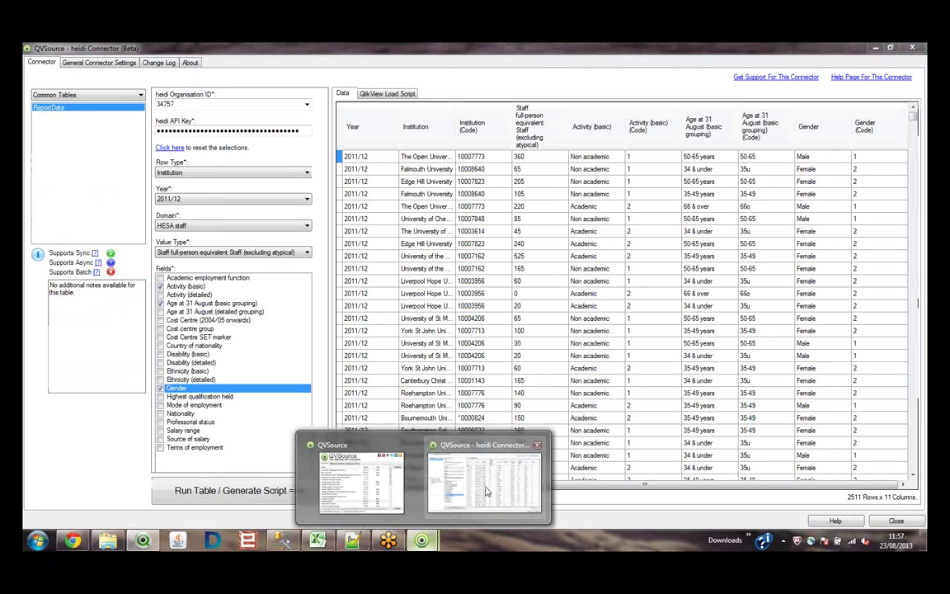
click(487, 492)
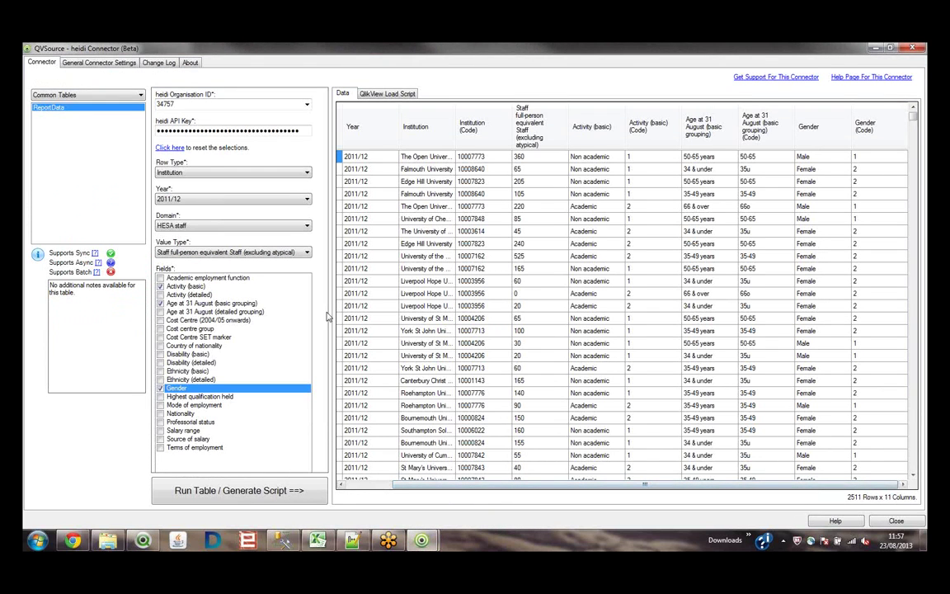
click(210, 201)
click(193, 290)
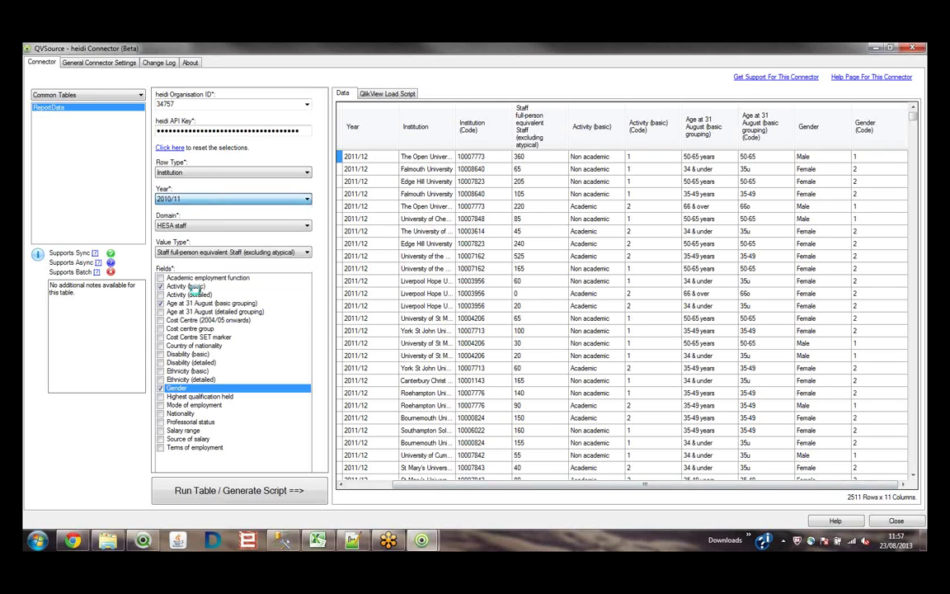
click(209, 234)
click(221, 252)
click(228, 261)
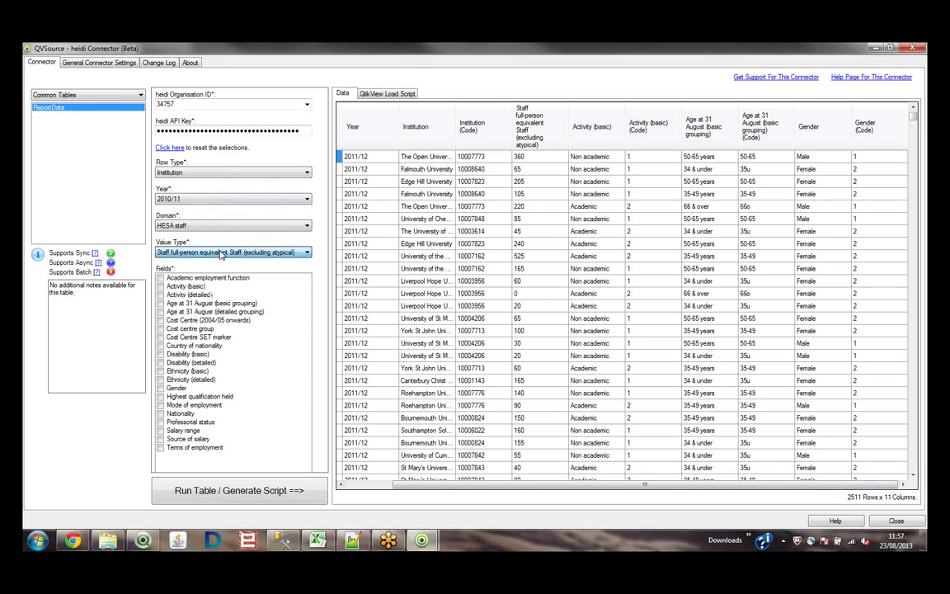
Include the fields Activity (basic), Age at 31 August (basic grouping) and Gender, and run the table to generate its script.
click(161, 286)
click(159, 286)
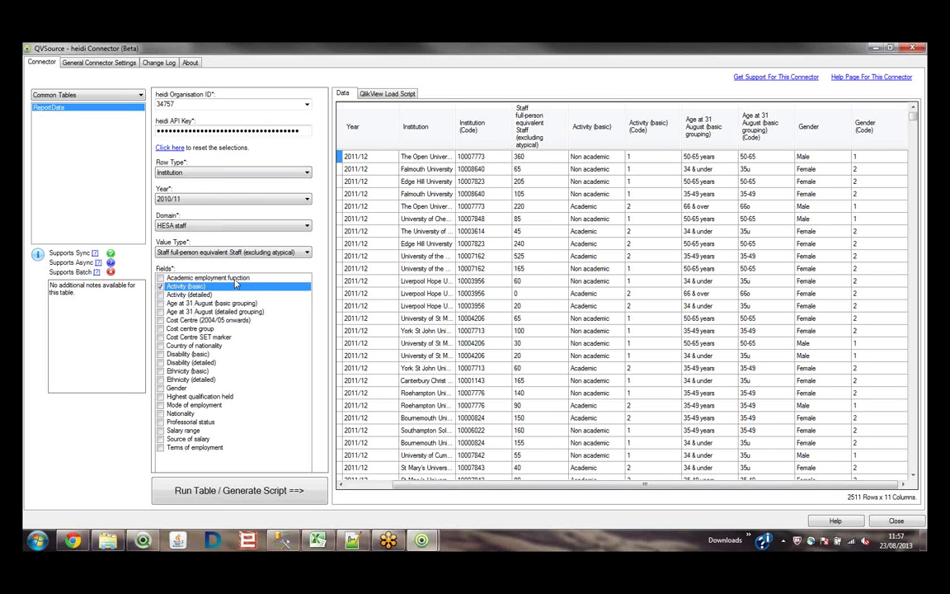
click(161, 304)
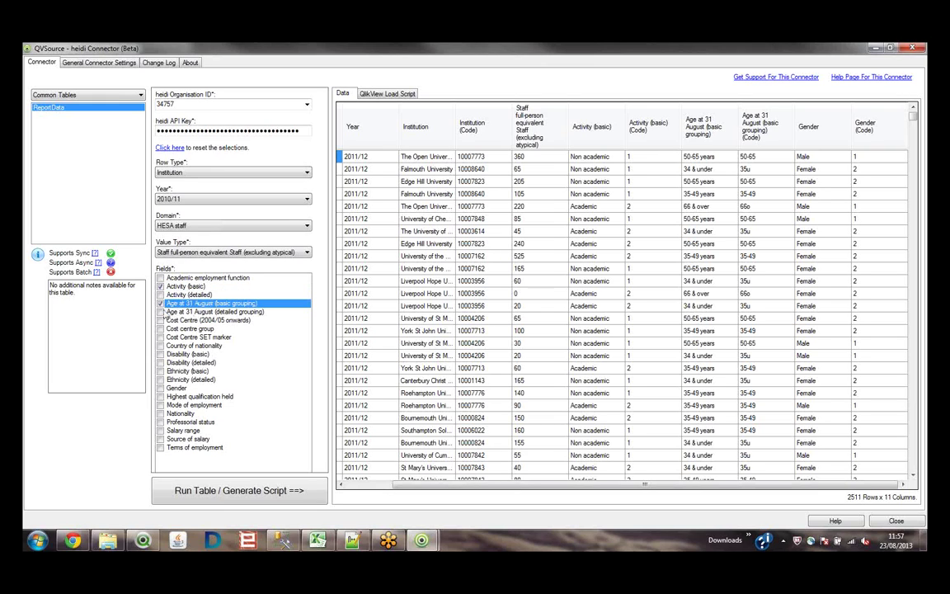
click(160, 388)
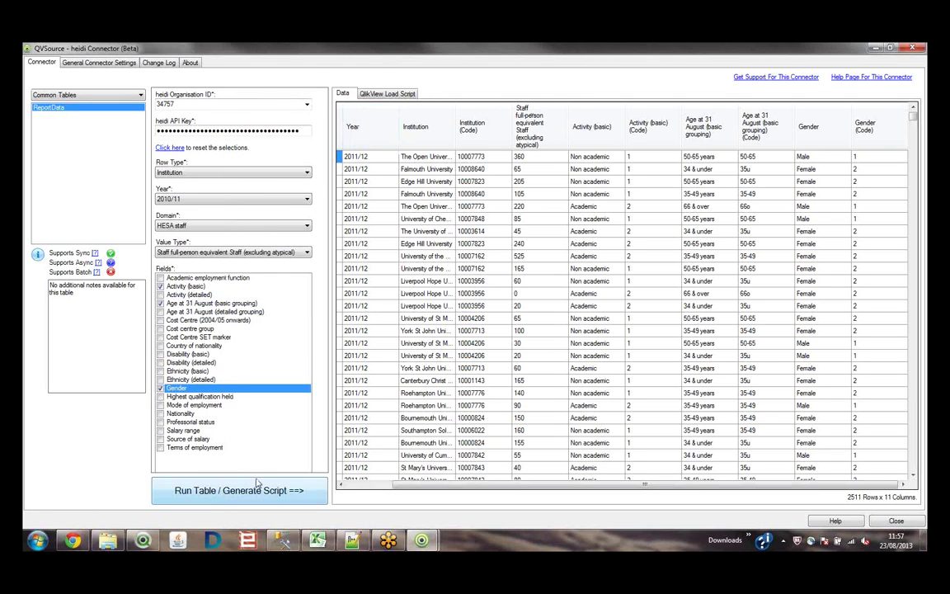
click(299, 489)
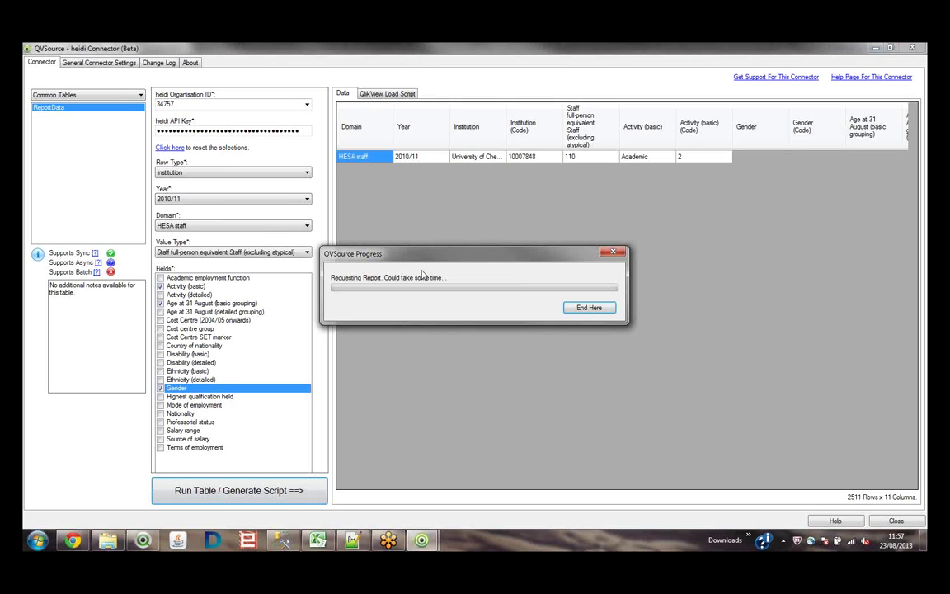
Copy the generated 2010/11 QlikView load script and paste it below the existing load statement in Demo 2.qvw's script.
click(382, 94)
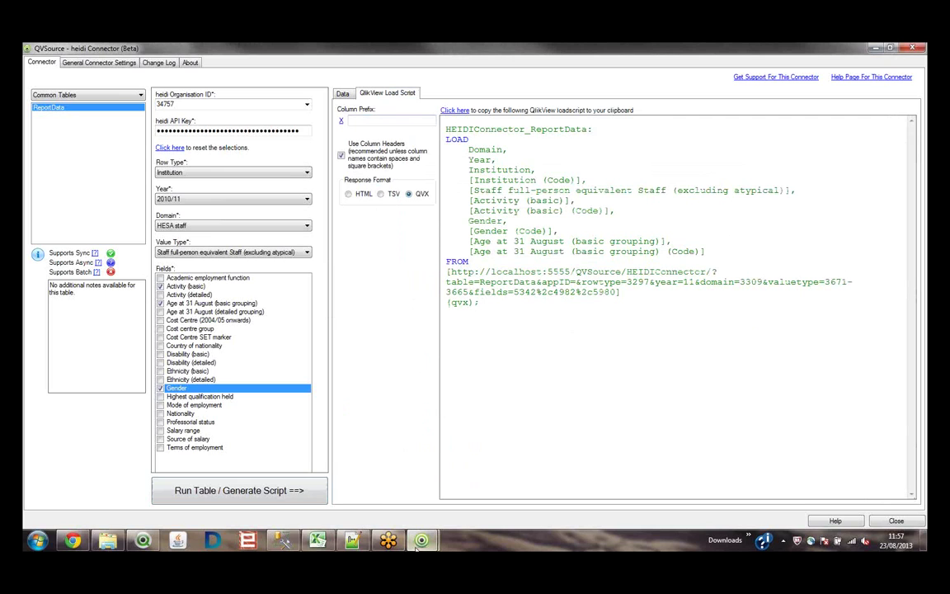
click(143, 540)
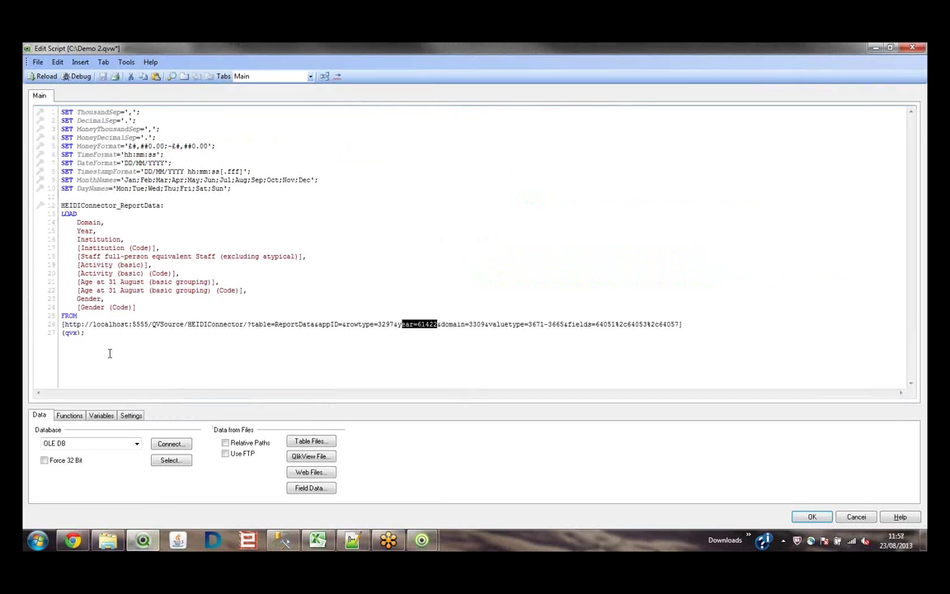
click(172, 345)
key(Return)
key(Return)
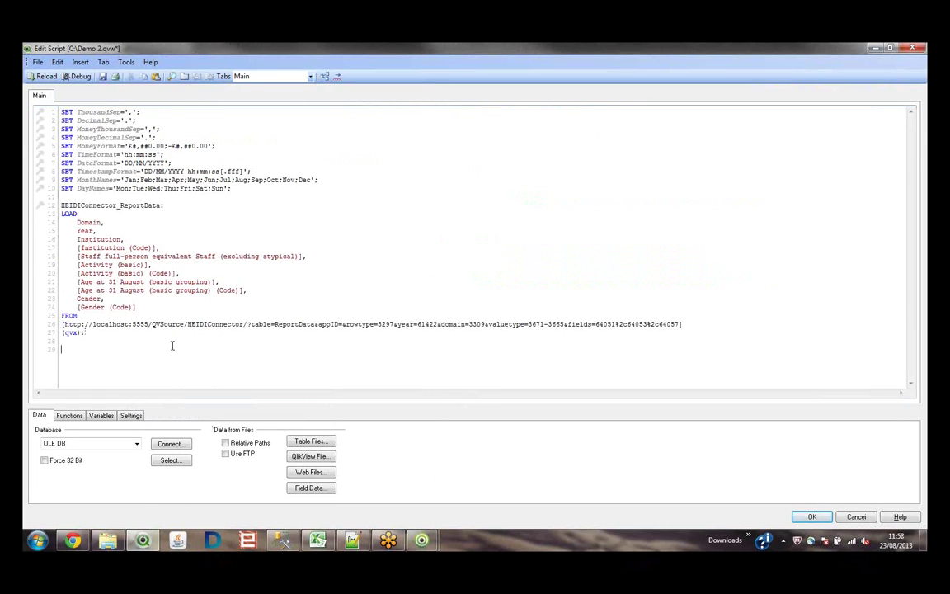
text(HEIDIConnector_ReportData: LOAD     Domain,     Year,     Institution,     [Institution (Code)],     [Staff full-person equivalent Staff (excluding atypical)],     [Activity (basic)],     [Activity (basic) (Code)],     Gender,     [Gender (Code)],     [Age at 31 August (basic grouping)],     [Age at 31 August (basic grouping) (Code)] FROM [http://localhost:5555/QVSource/HEIDIConnector/?table=ReportData&appID=&rowtype=3297&year=11&domain=3309&valuetype=3671-3665&fields=5342%2c4982%2c5980] (qvx);)
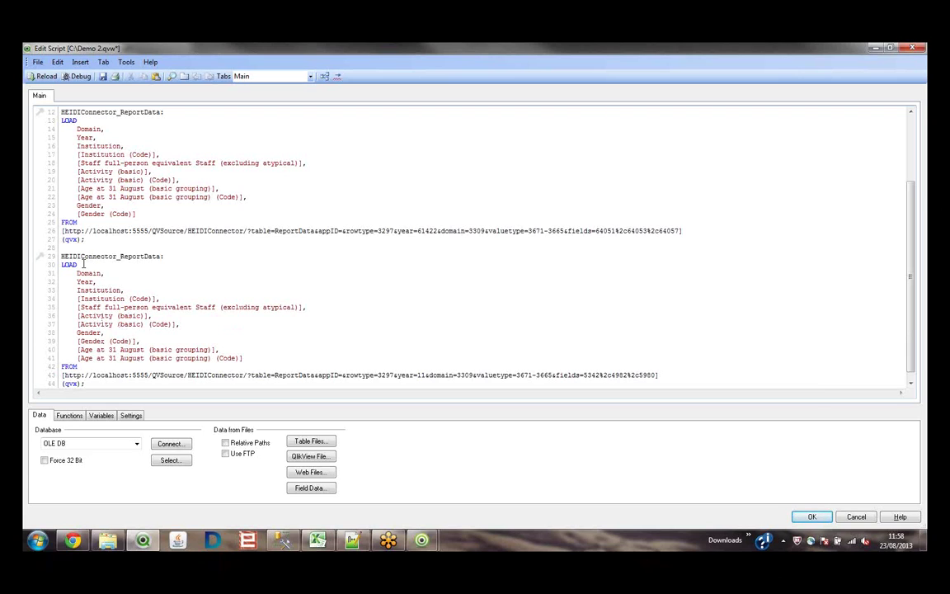
Replace the second load statement's HEIDIConnector_ReportData label with Concatenate and reload the data.
key(shift+Right)
key(shift+Right)
key(shift+Right)
key(shift+Right)
key(shift+Right)
key(shift+End)
key(Delete)
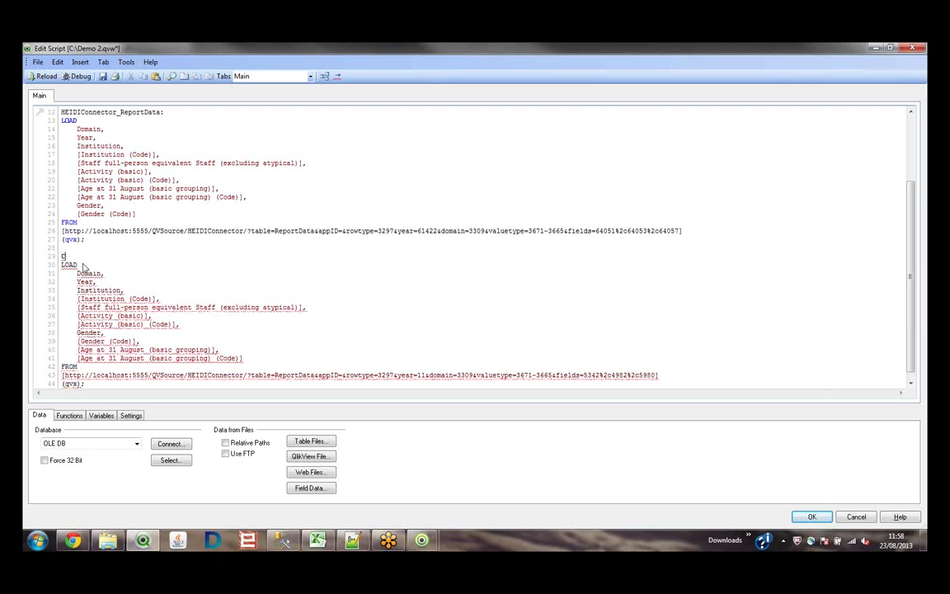
text(c)
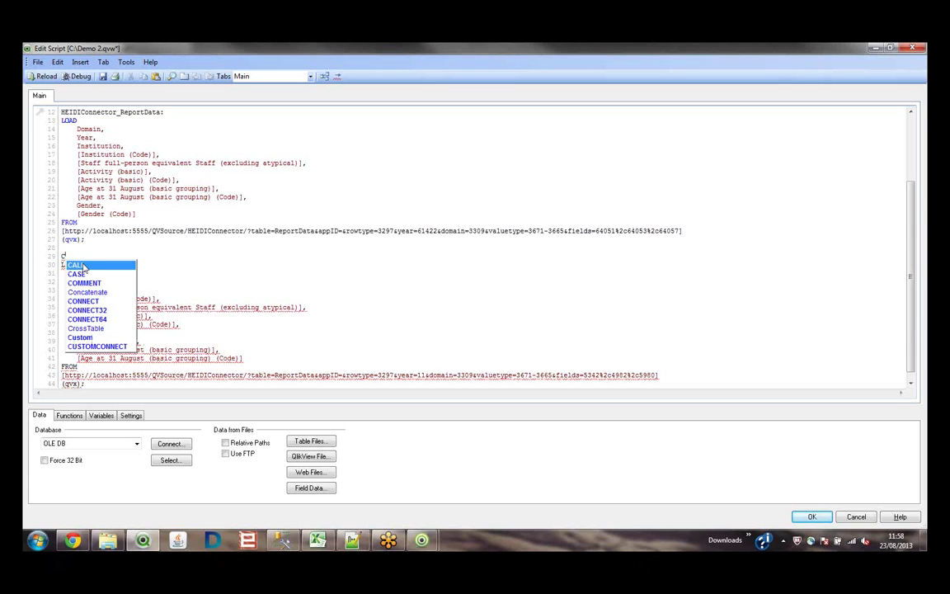
text(o)
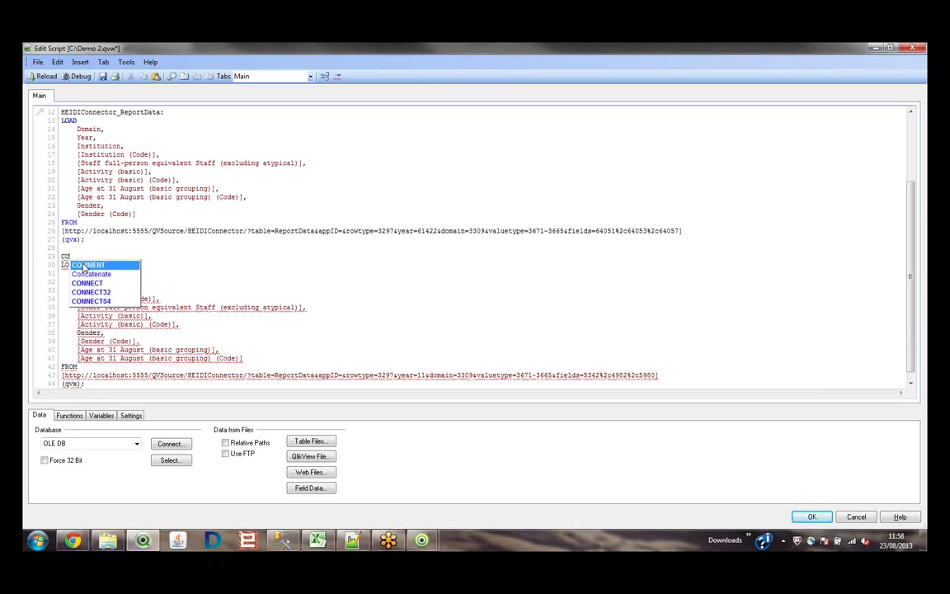
double_click(87, 272)
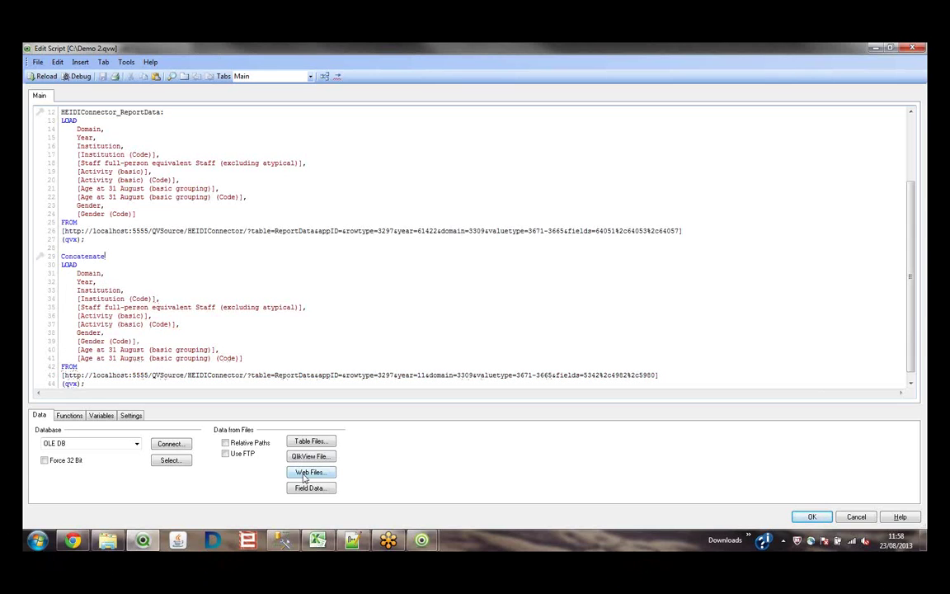
key(ctrl+r)
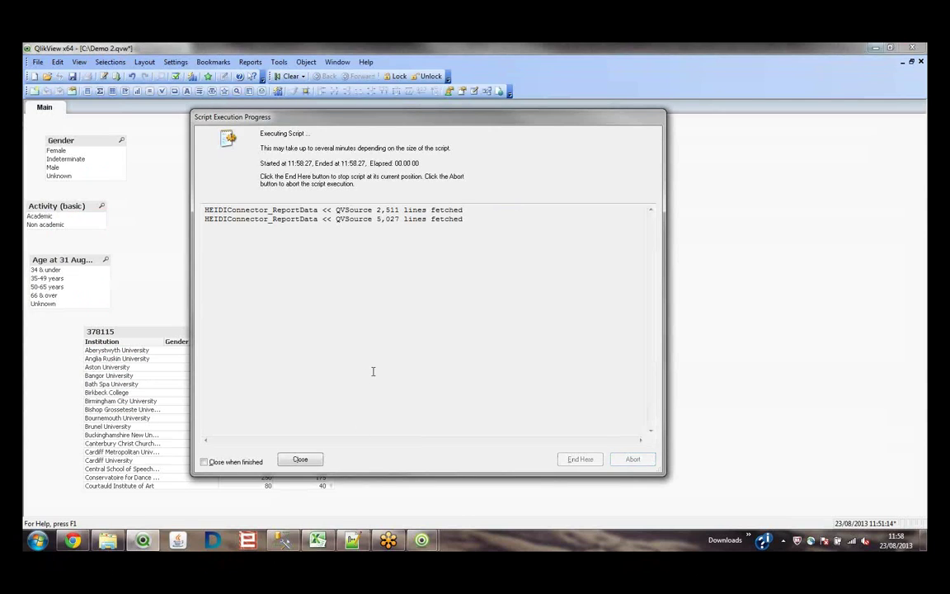
click(311, 463)
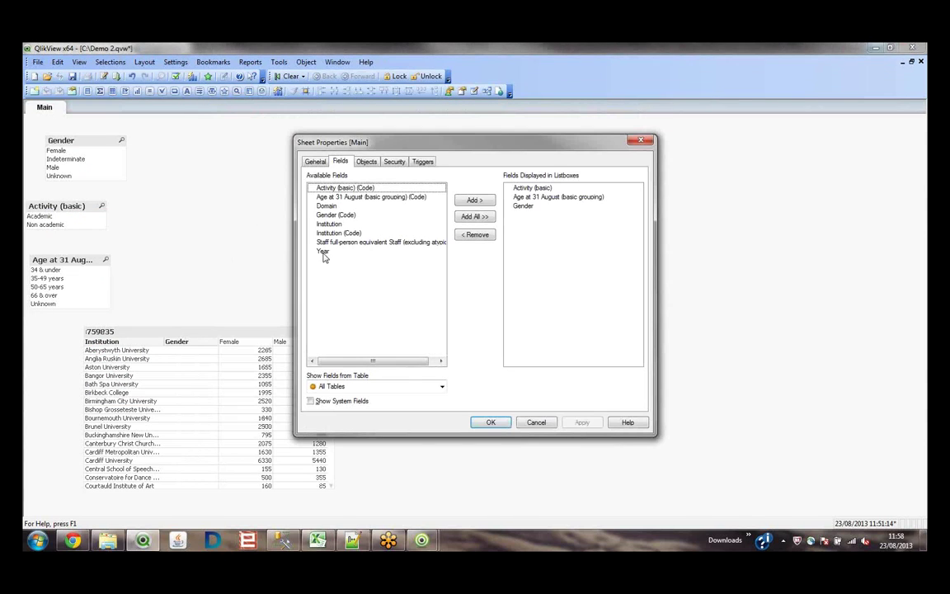
Add Year as a listbox on the Main sheet and move it to the free space beside the Activity (basic) listbox.
click(323, 253)
double_click(324, 253)
click(490, 422)
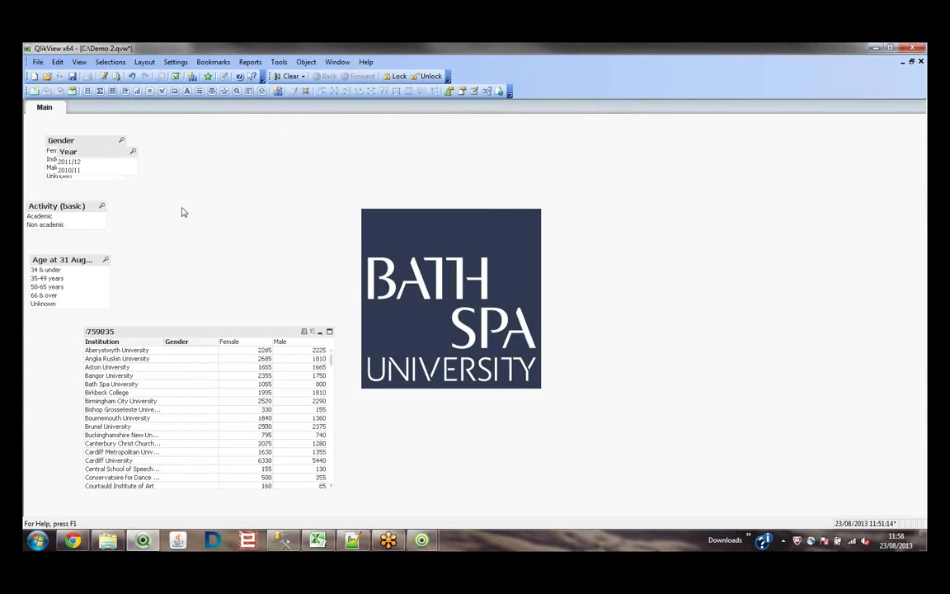
drag(114, 155, 284, 198)
Filter the sheet by year 2010/11 and by 2011/12 to compare the table's figures, and clear the year selection.
click(254, 215)
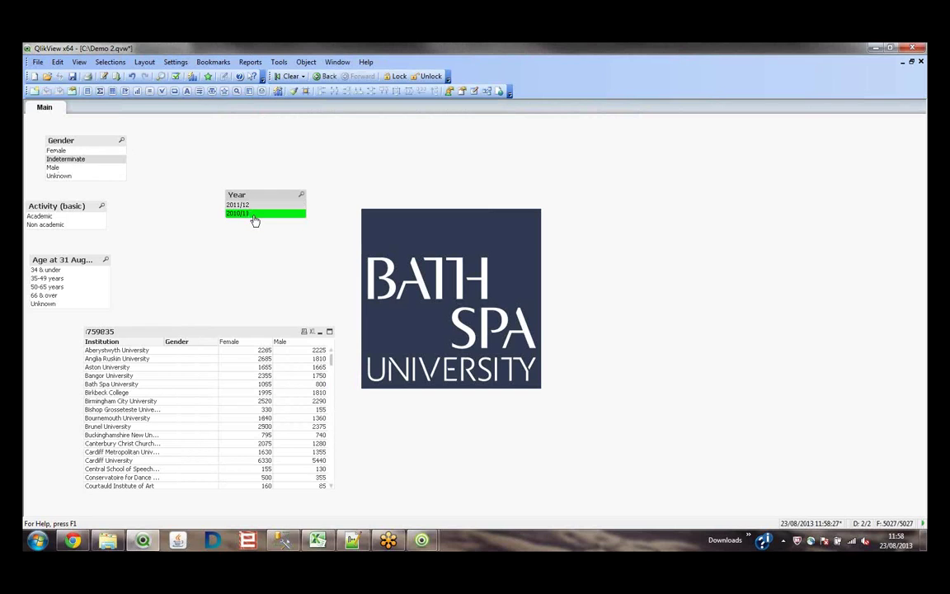
click(256, 207)
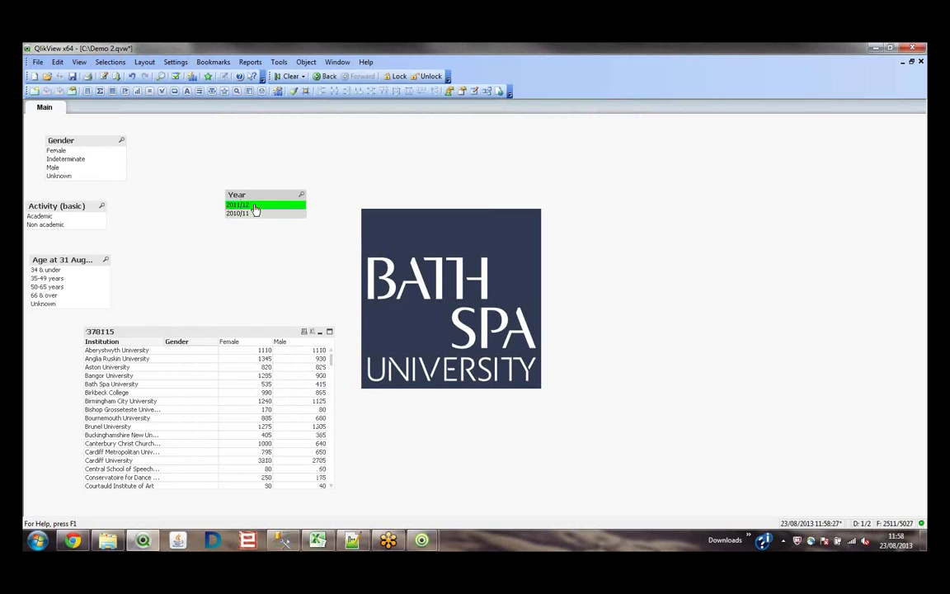
click(255, 207)
Add Year to the institution table's dimensions and place it between Institution and Gender.
right_click(262, 333)
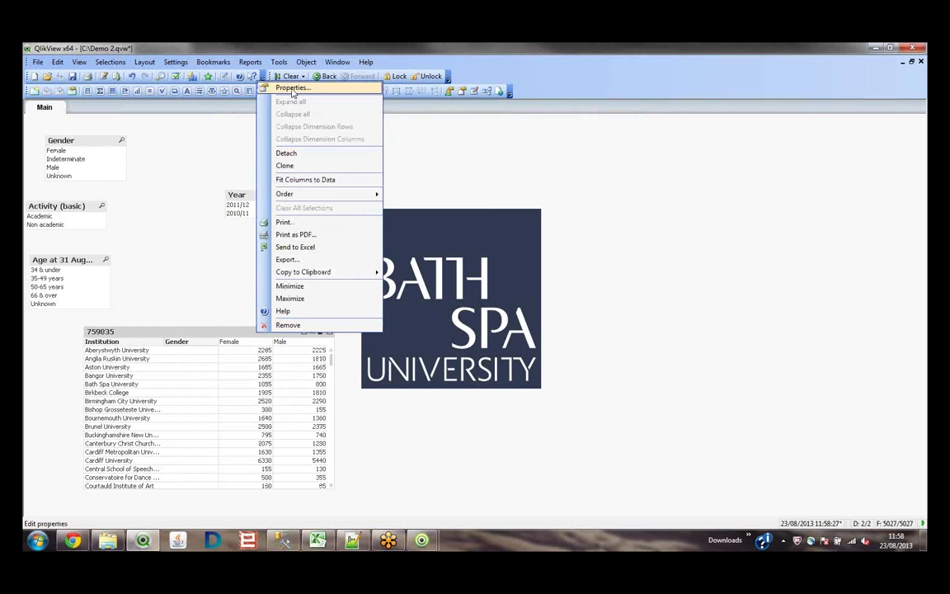
click(292, 89)
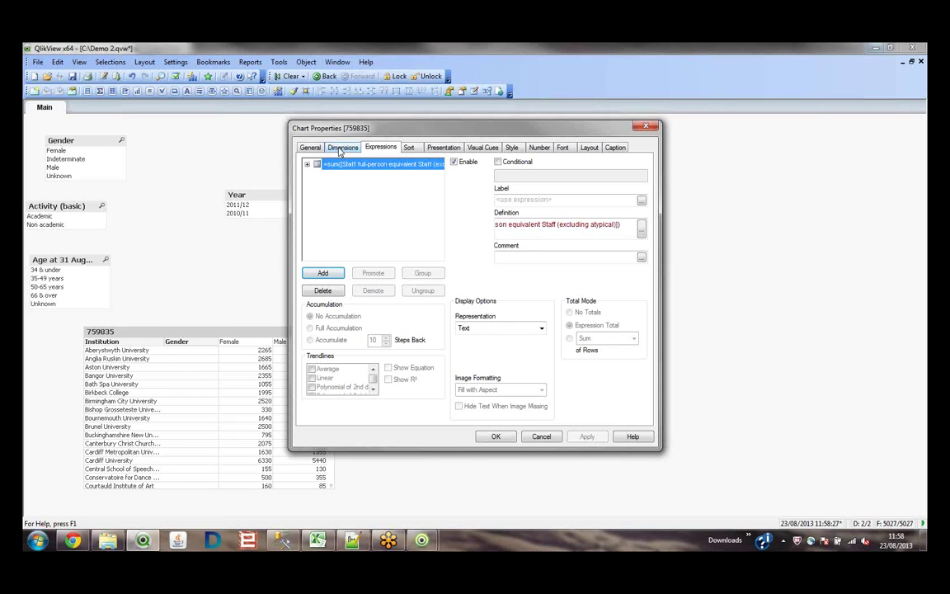
click(340, 148)
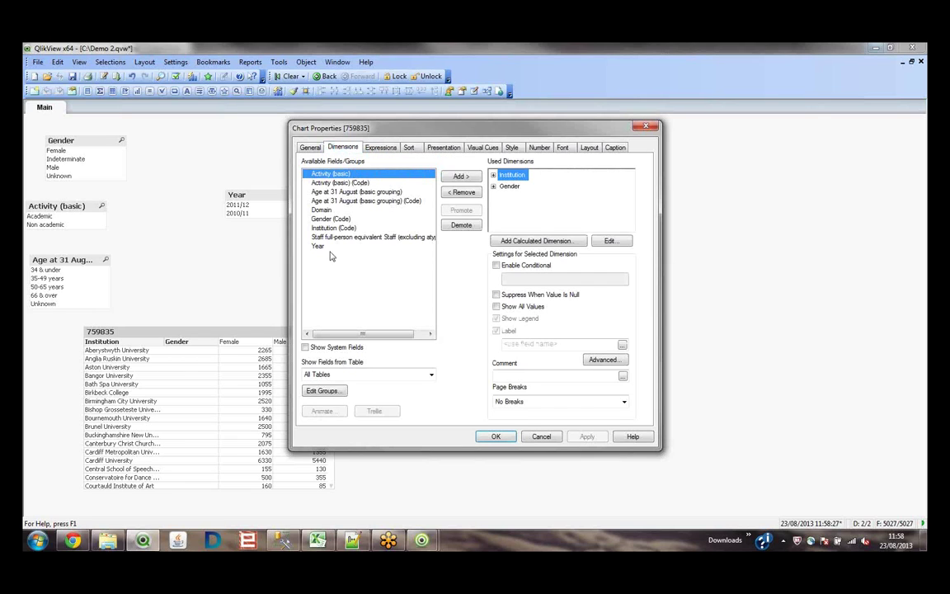
click(334, 248)
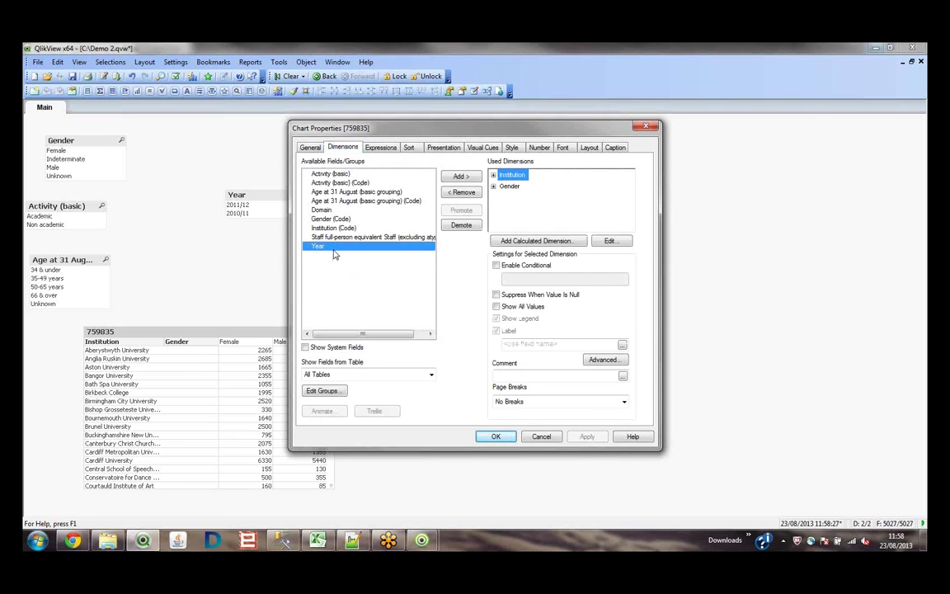
double_click(334, 249)
click(461, 210)
click(461, 209)
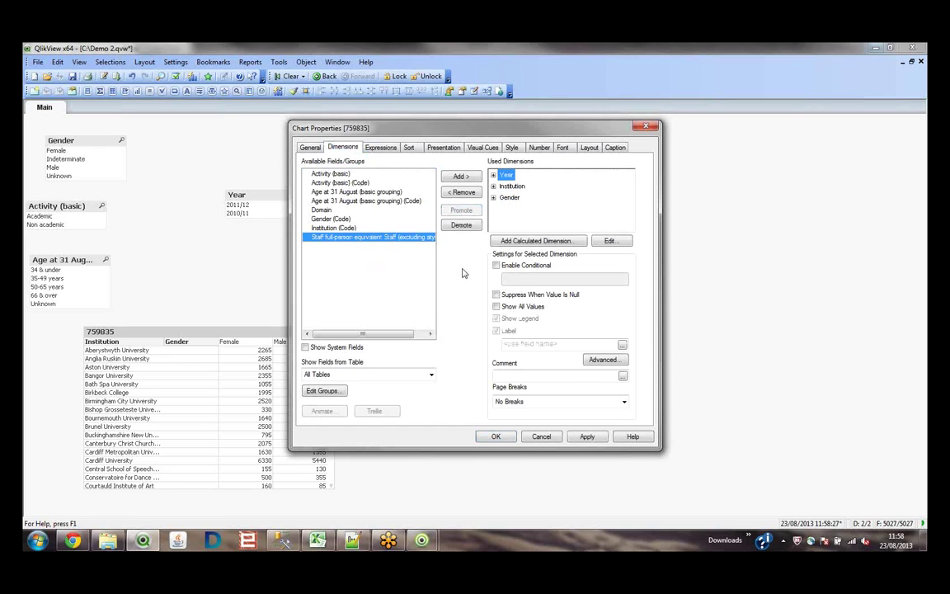
click(461, 225)
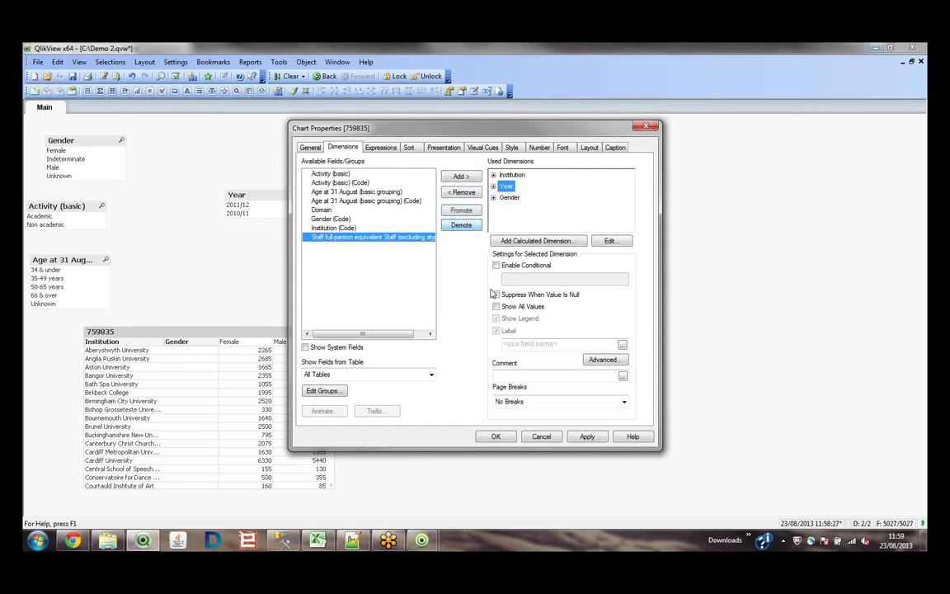